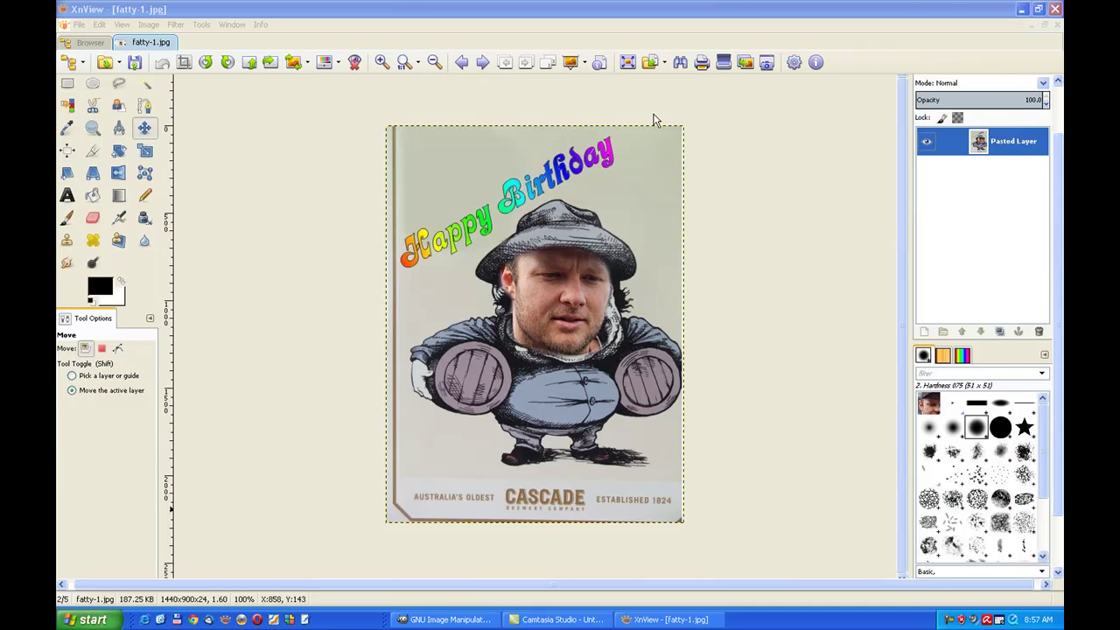
Close the finished image in XnView and open the recent cartoon poster image DSCF1750.jpg in GIMP
click(1055, 10)
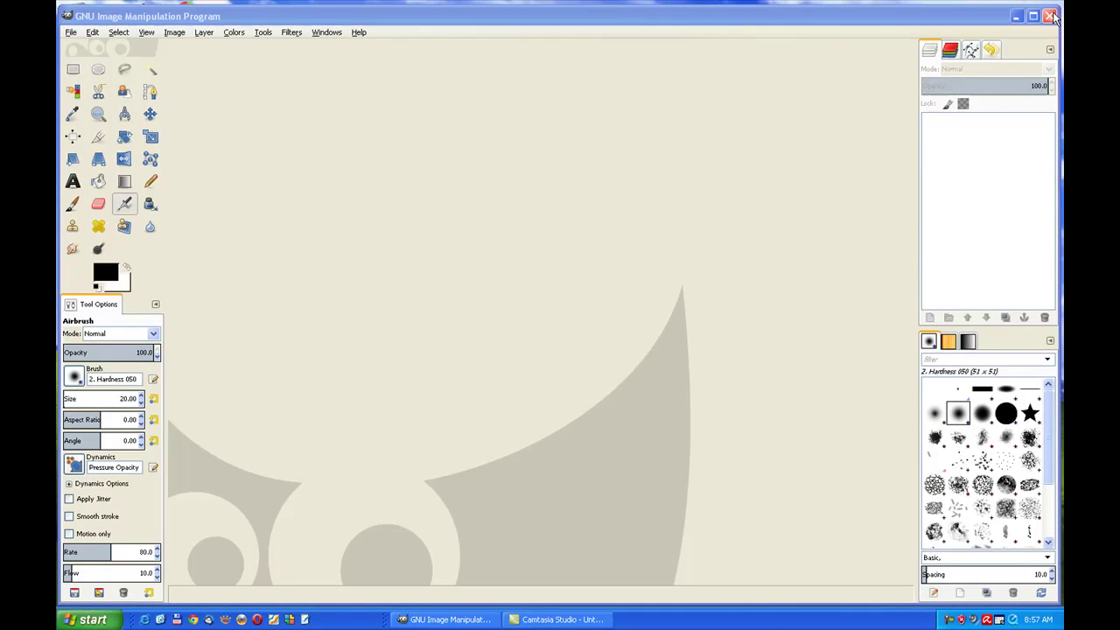
click(70, 33)
mouse_move(98, 131)
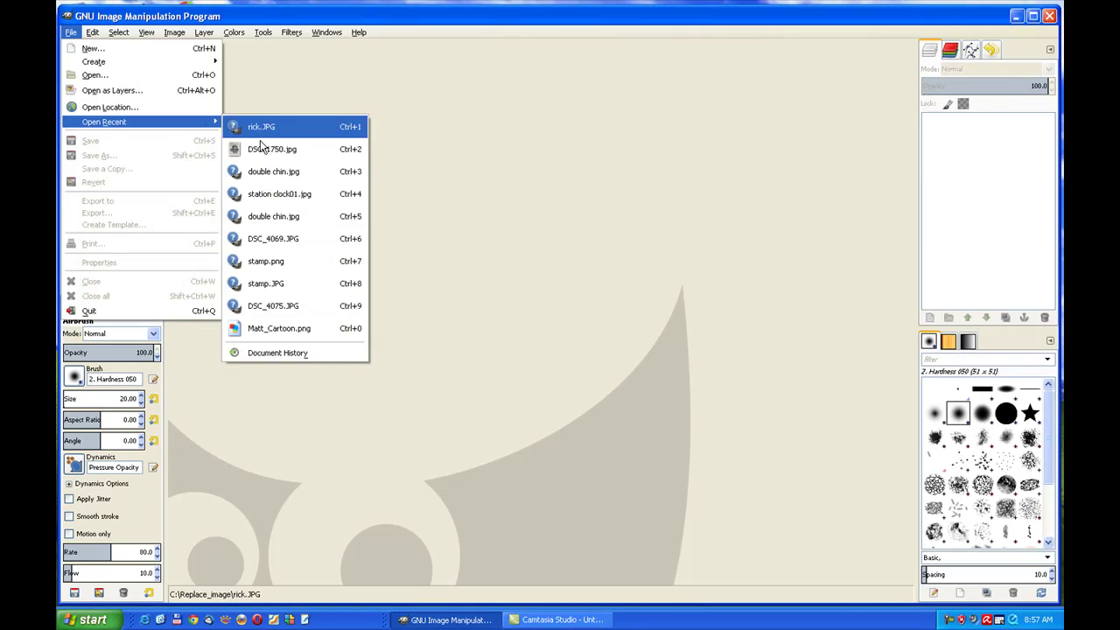
key(Return)
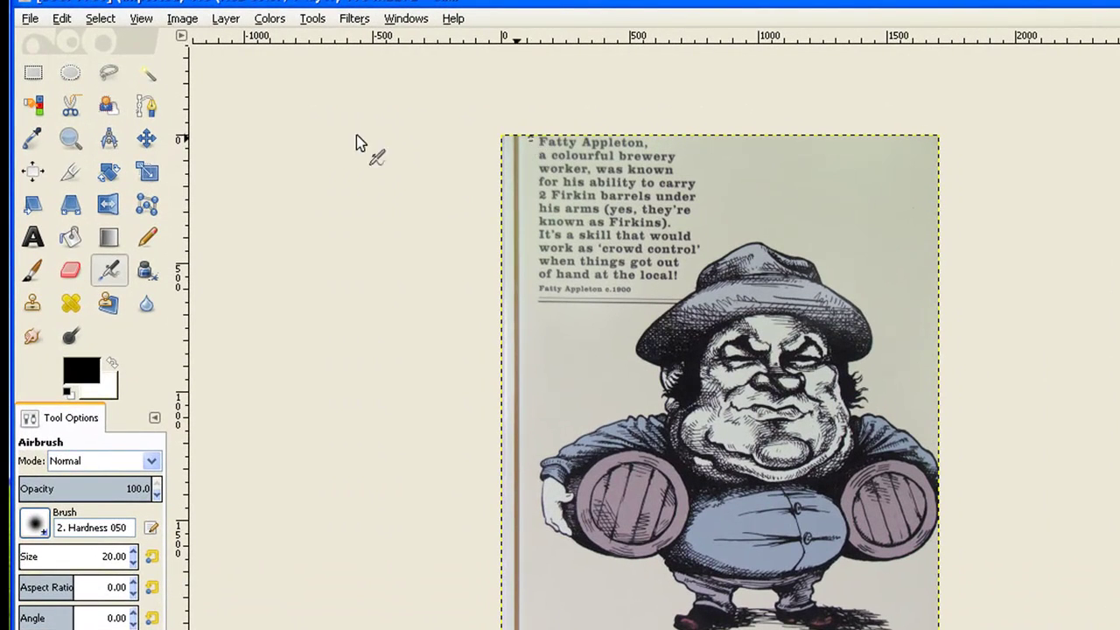
Sample the poster's background as the foreground colour and set the Paintbrush to the Hardness 075 brush at size about 113
click(32, 138)
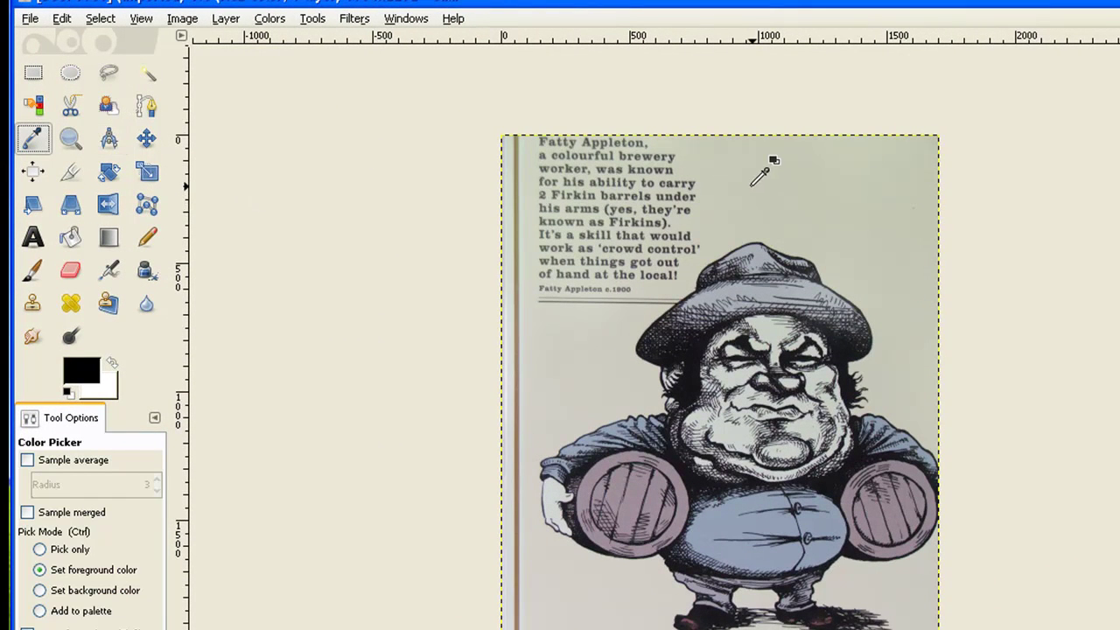
click(714, 215)
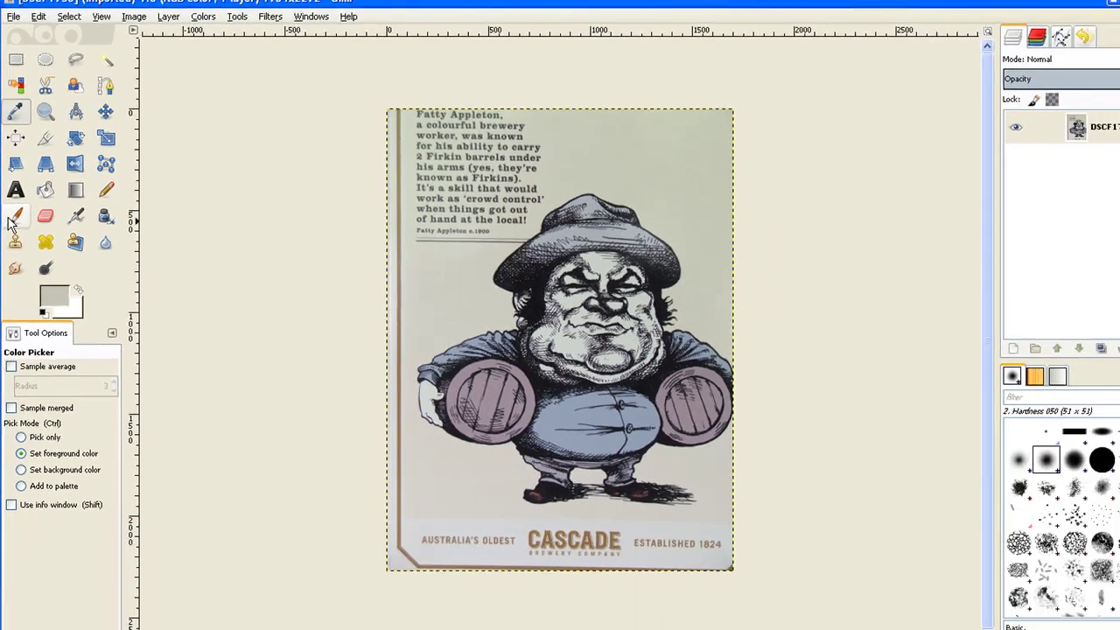
click(28, 267)
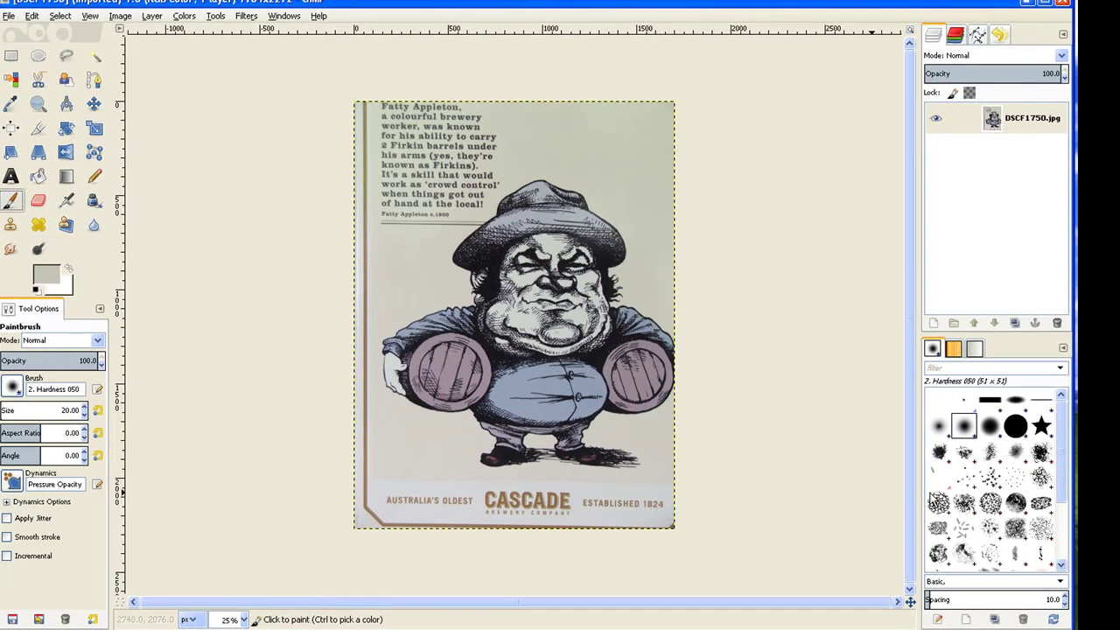
click(990, 427)
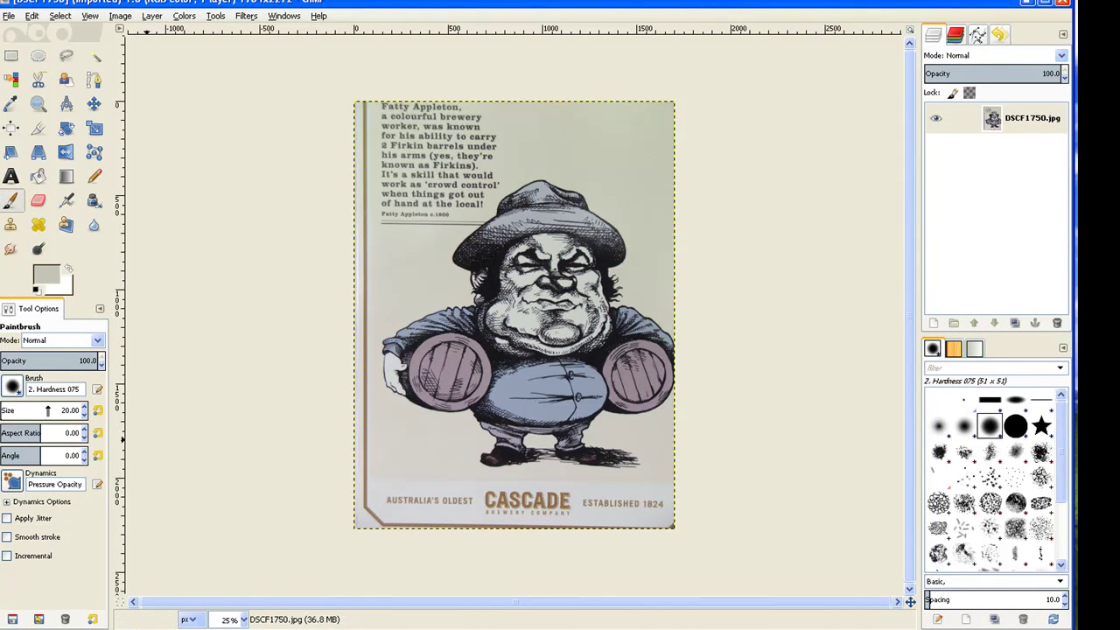
drag(48, 411, 59, 412)
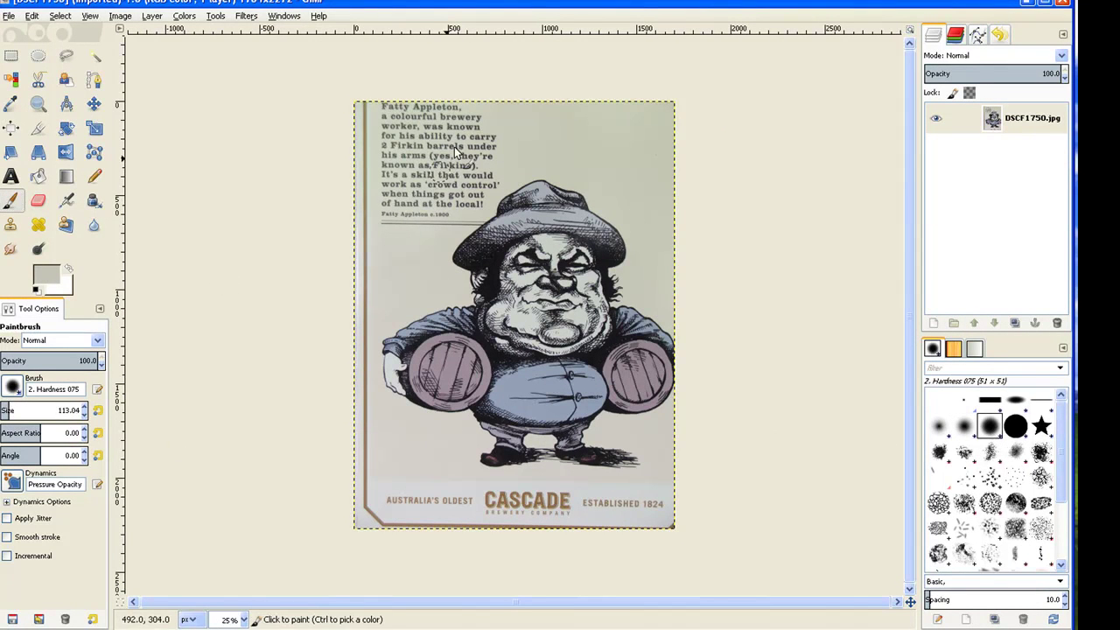
Paint over the Fatty Appleton caption text and the line beneath it with the sampled background colour
mouse_move(481, 122)
mouse_down()
mouse_move(385, 115)
mouse_move(468, 111)
mouse_move(478, 145)
mouse_move(492, 136)
mouse_move(383, 128)
mouse_move(394, 98)
mouse_up()
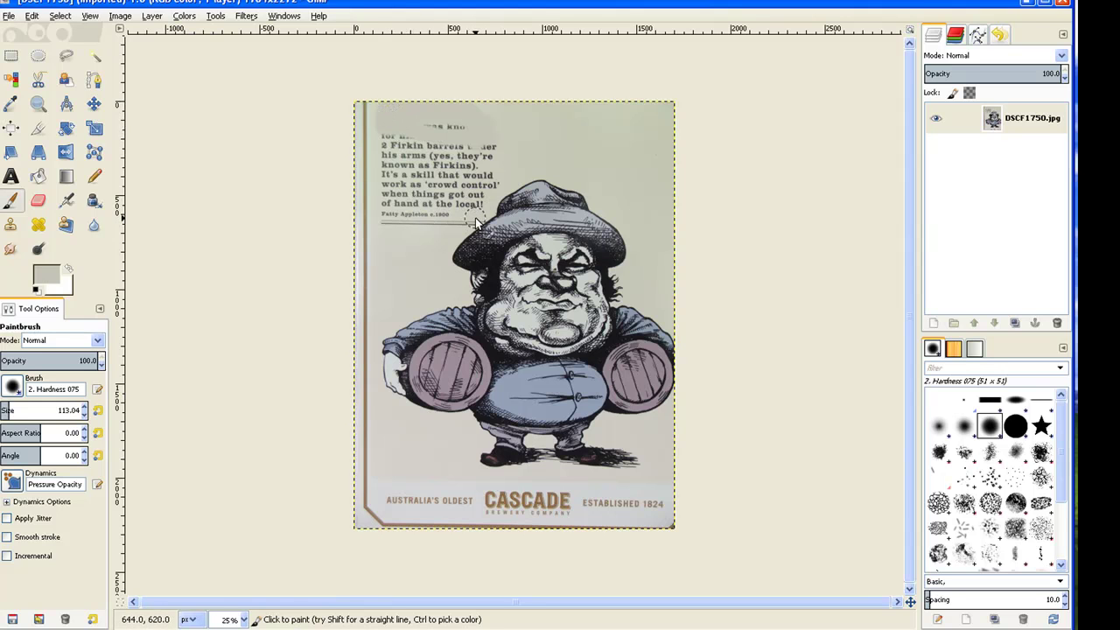
mouse_move(479, 221)
mouse_down()
mouse_move(388, 218)
mouse_move(385, 137)
mouse_move(482, 137)
mouse_move(501, 164)
mouse_move(477, 184)
mouse_move(472, 197)
mouse_move(493, 181)
mouse_move(480, 204)
mouse_move(408, 204)
mouse_up()
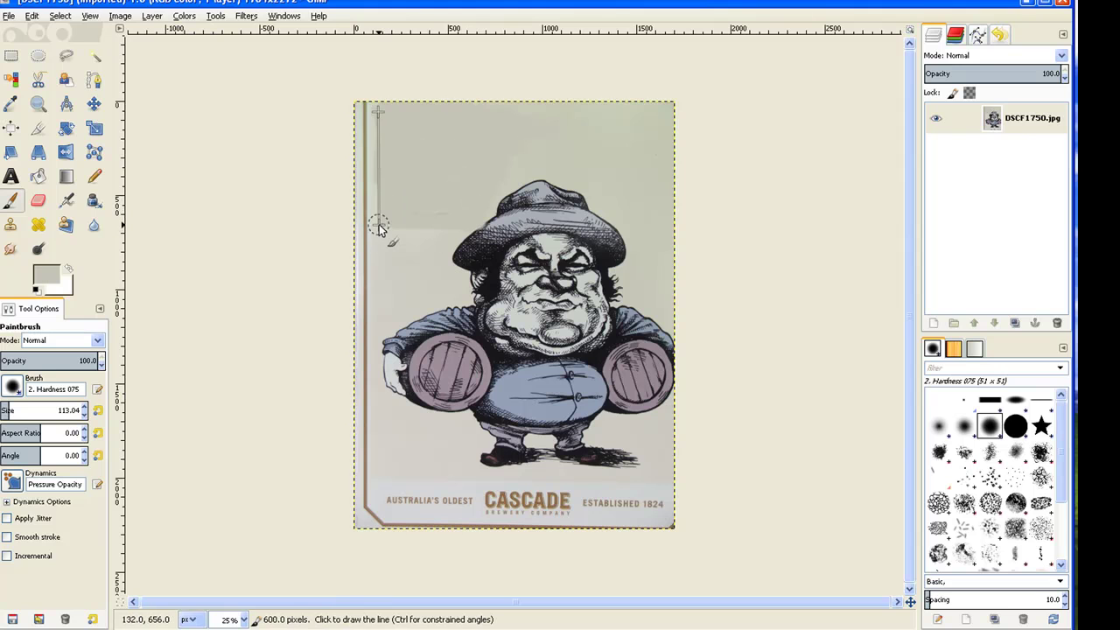
shift+click(379, 224)
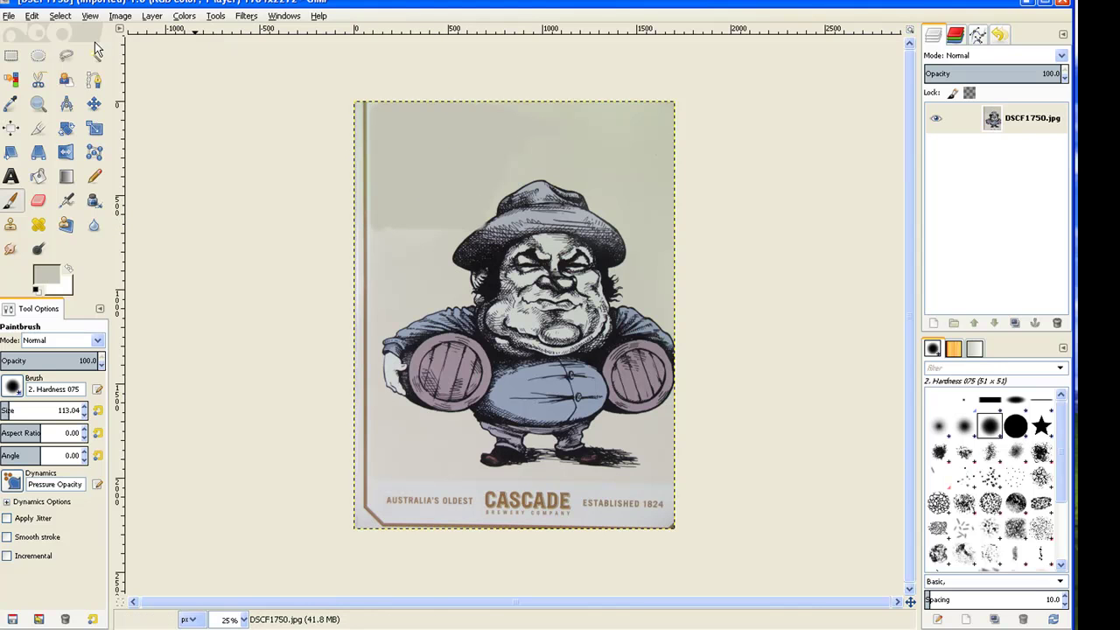
Open the photo rick.JPG as a new layer in the cartoon image
click(9, 16)
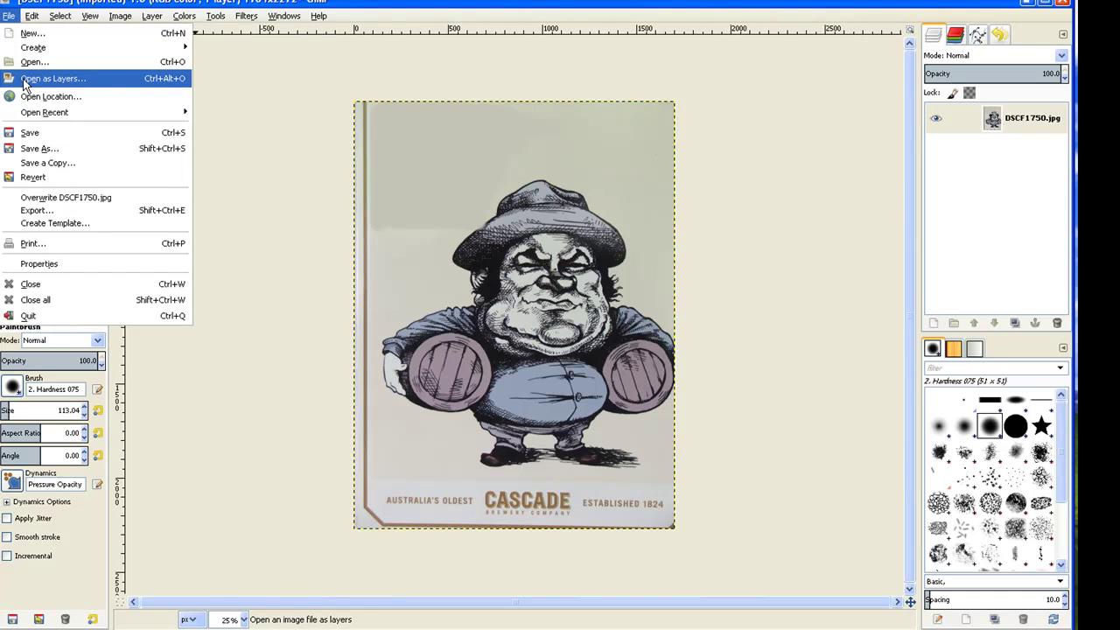
click(27, 85)
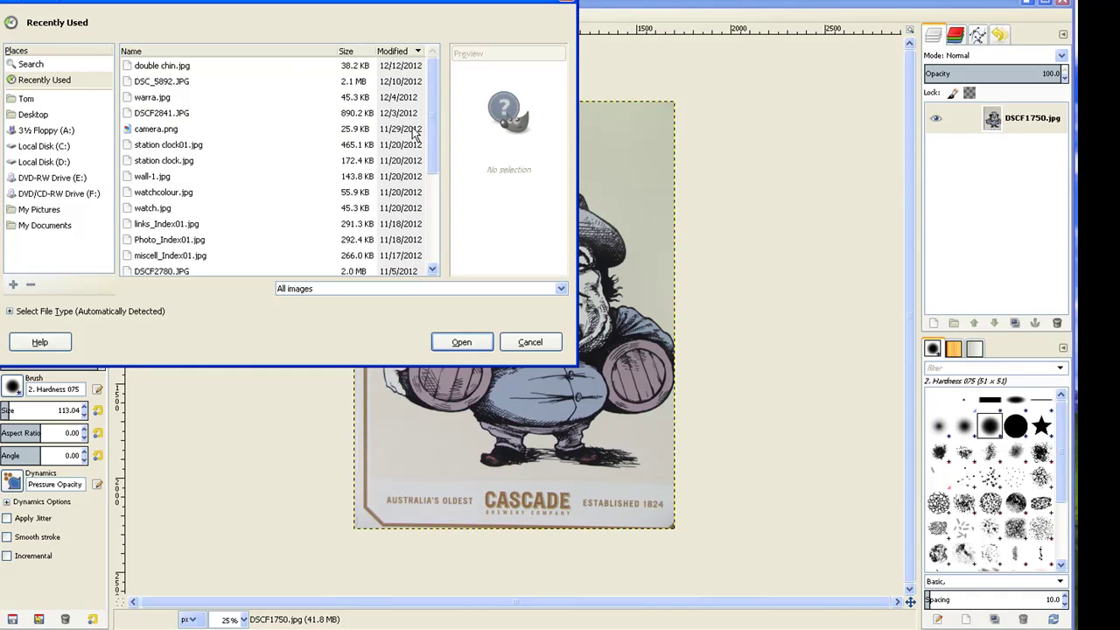
drag(430, 141, 434, 199)
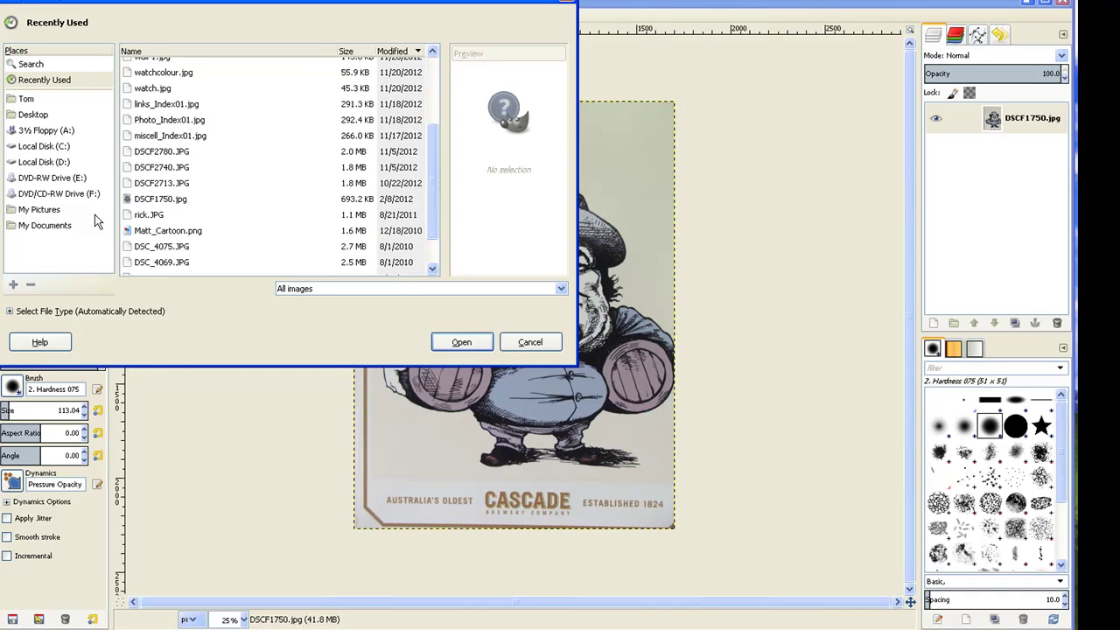
click(140, 215)
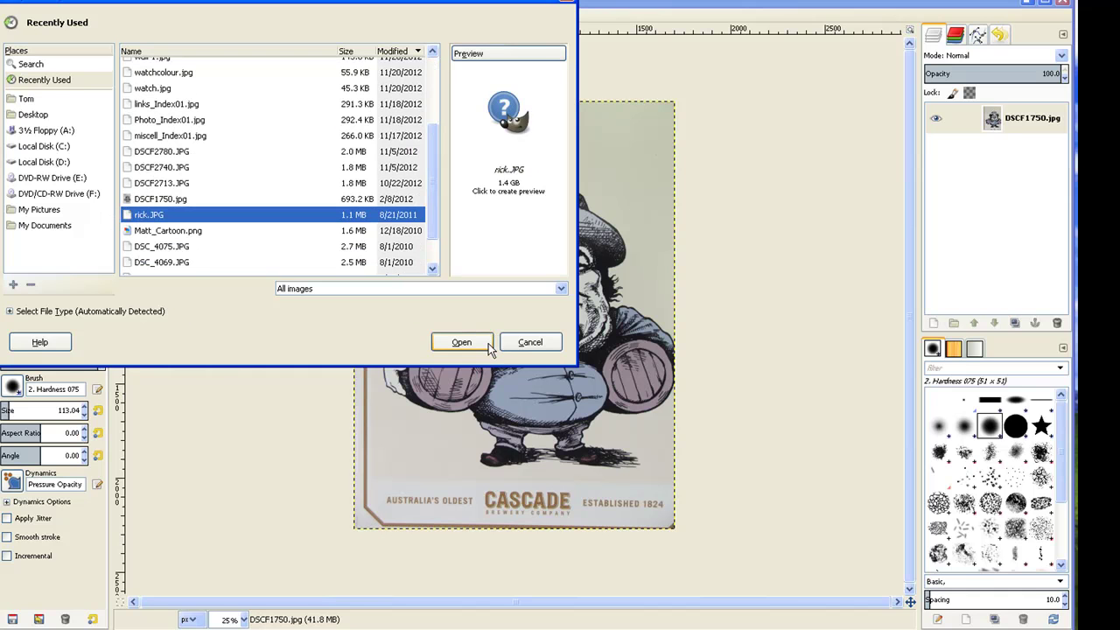
click(488, 343)
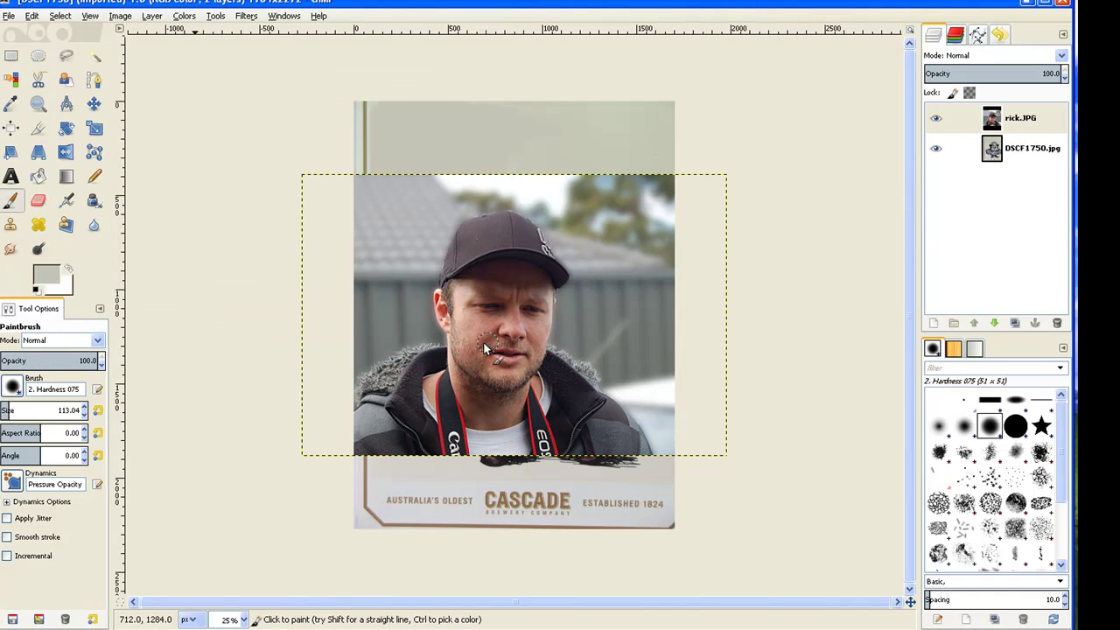
Copy a rectangular selection of about 688 × 724 px around the man's face, and delete the rick.JPG layer
click(15, 57)
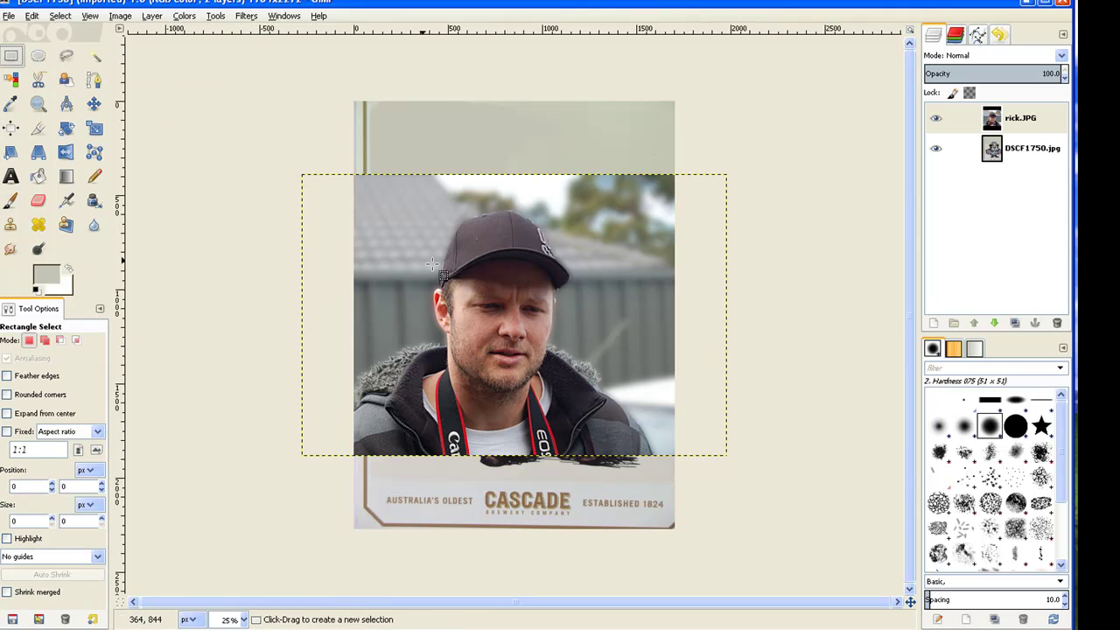
drag(433, 264, 562, 399)
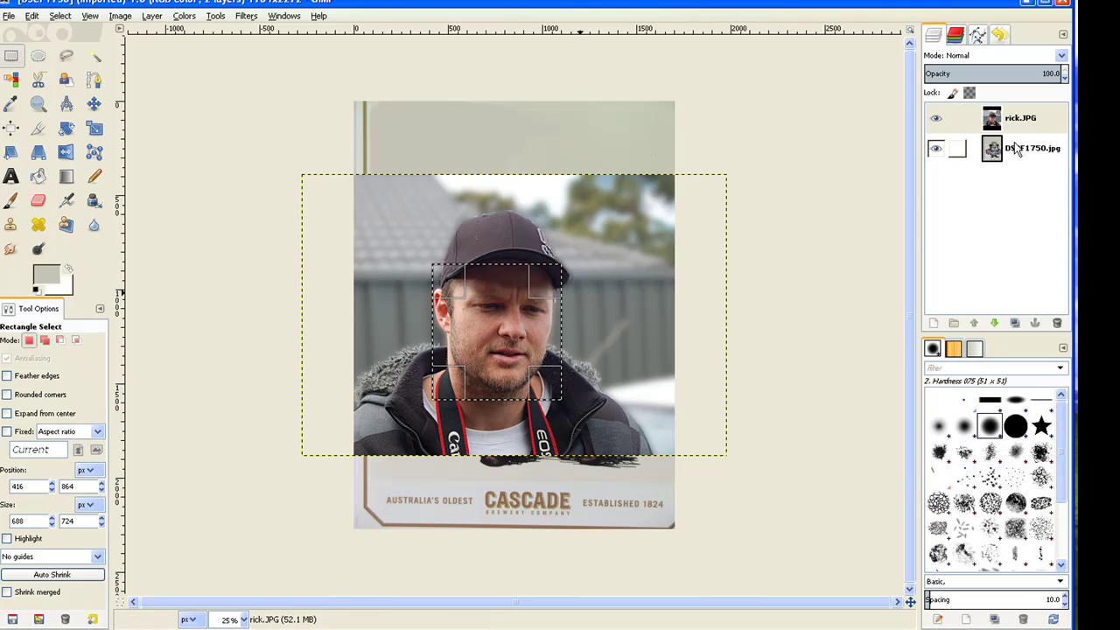
click(34, 16)
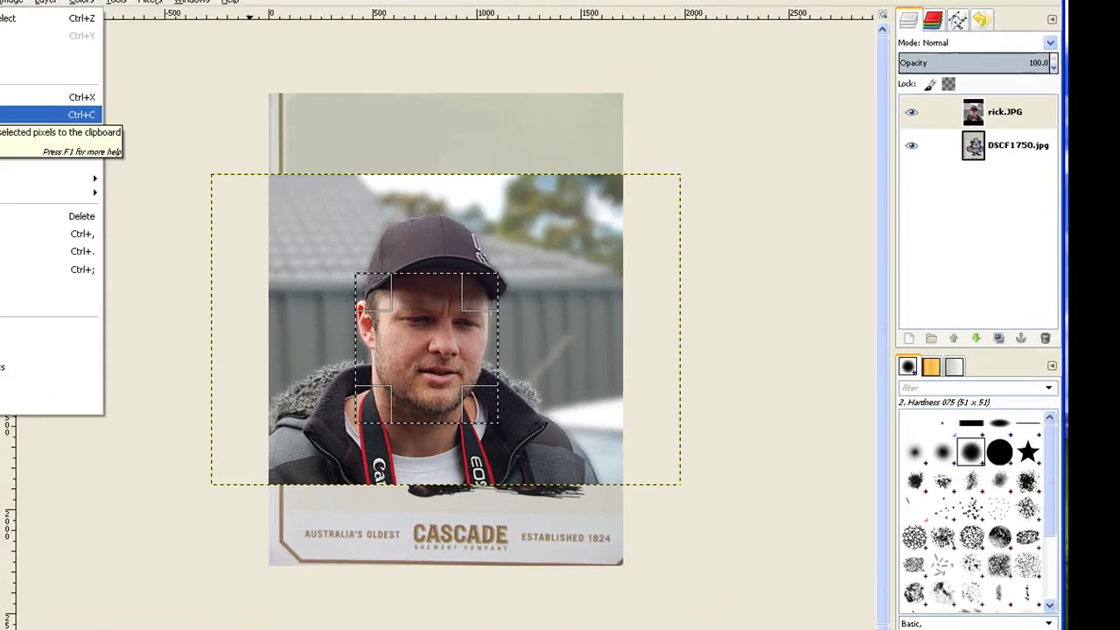
click(56, 121)
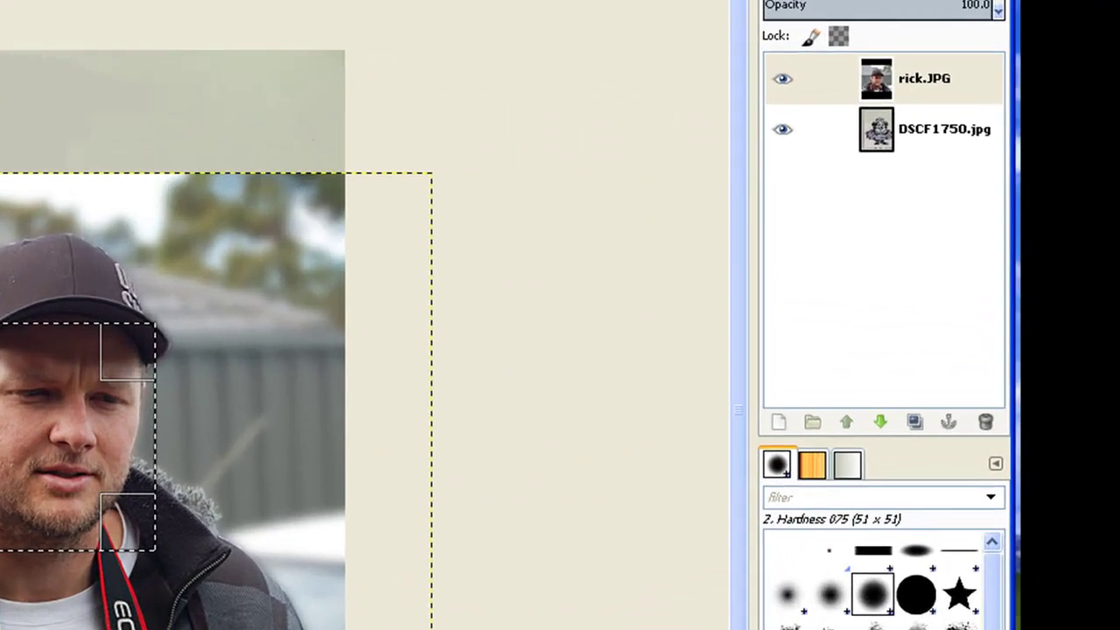
click(977, 428)
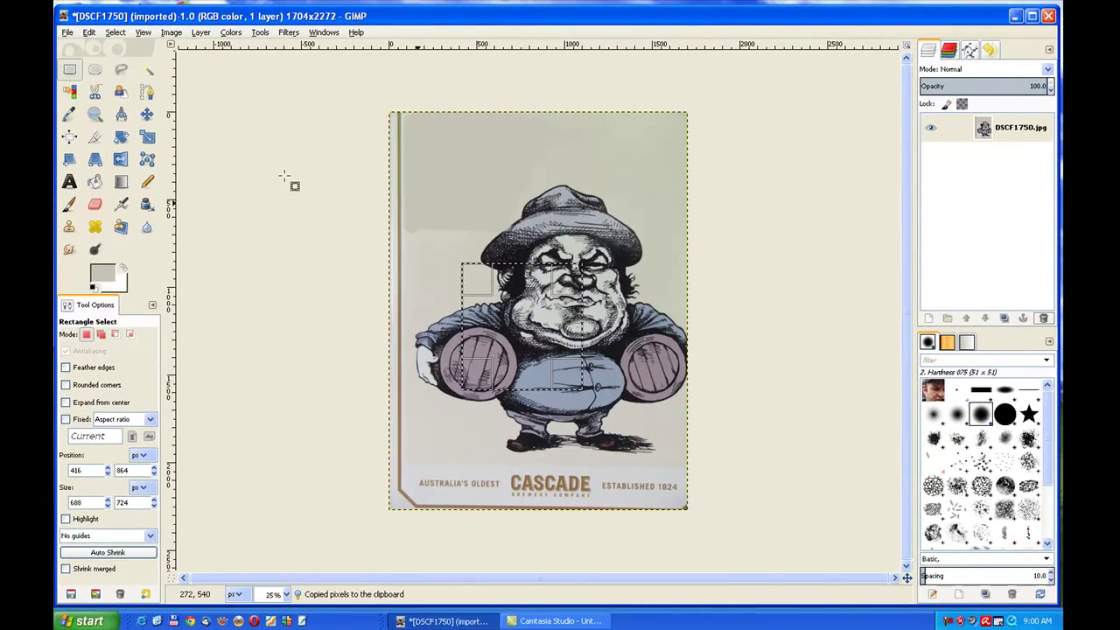
Paste the copied face as a new layer and lower it beneath the DSCF1750.jpg layer
click(89, 33)
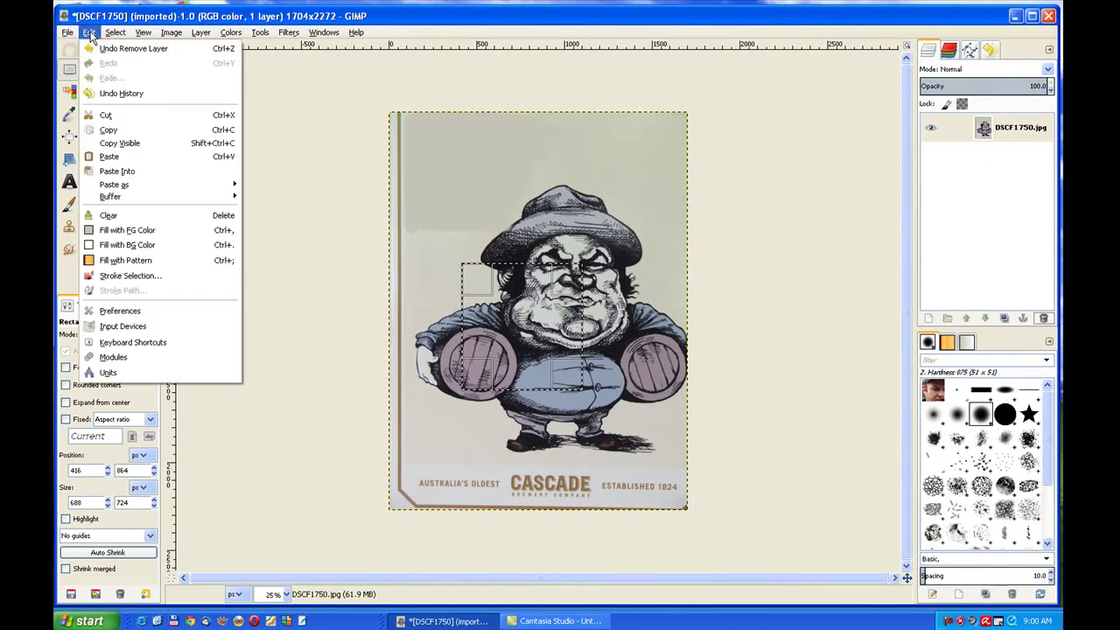
click(132, 157)
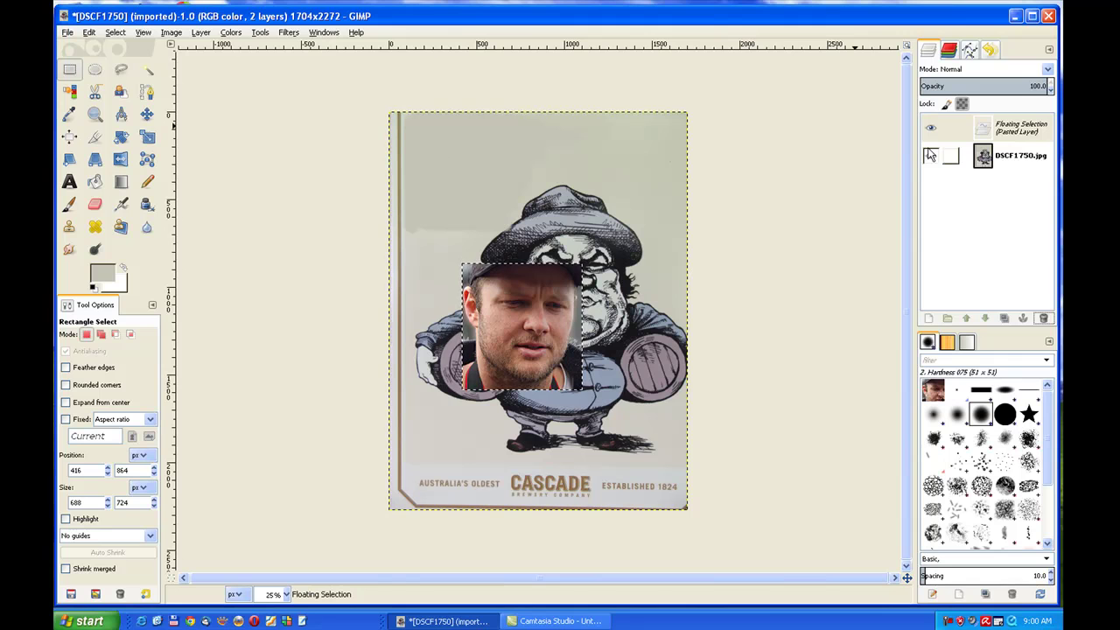
click(929, 320)
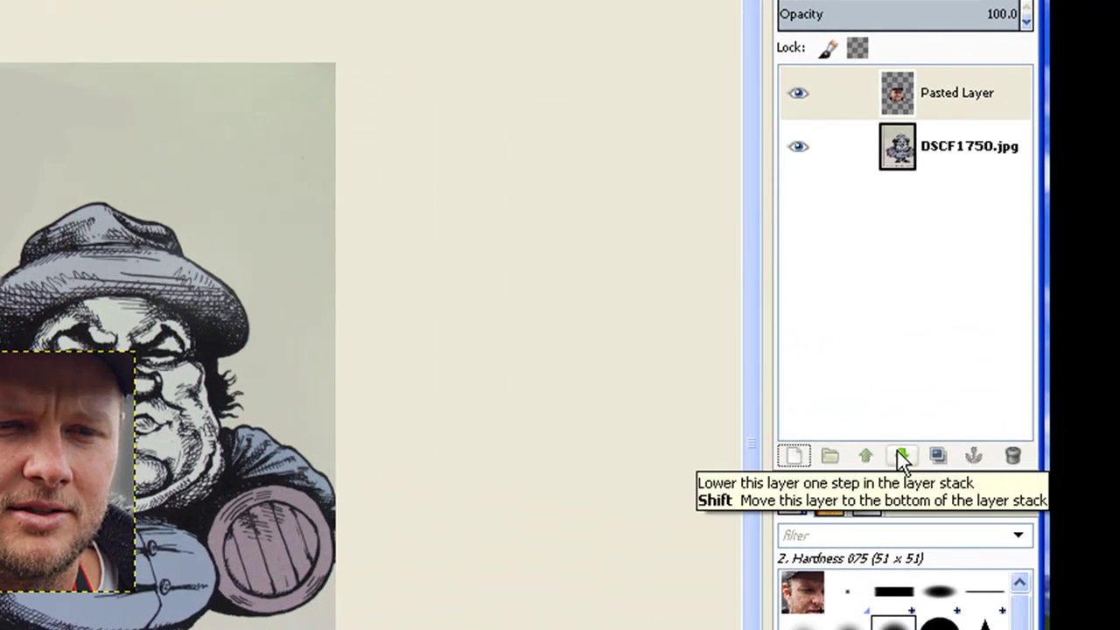
click(918, 432)
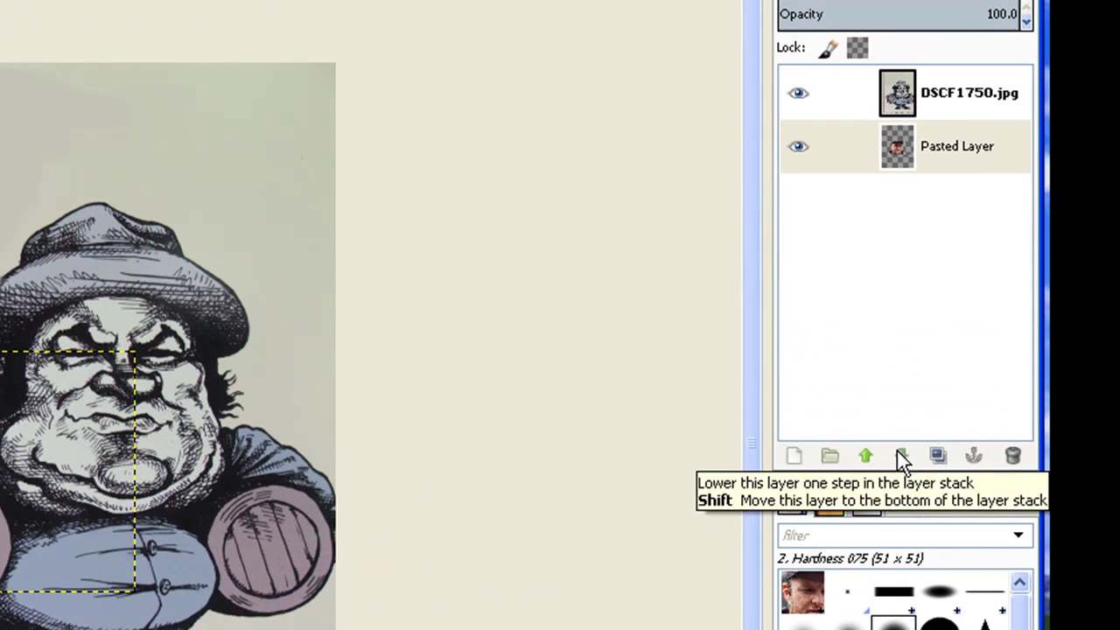
Reduce the DSCF1750.jpg layer's opacity to about 32
click(987, 93)
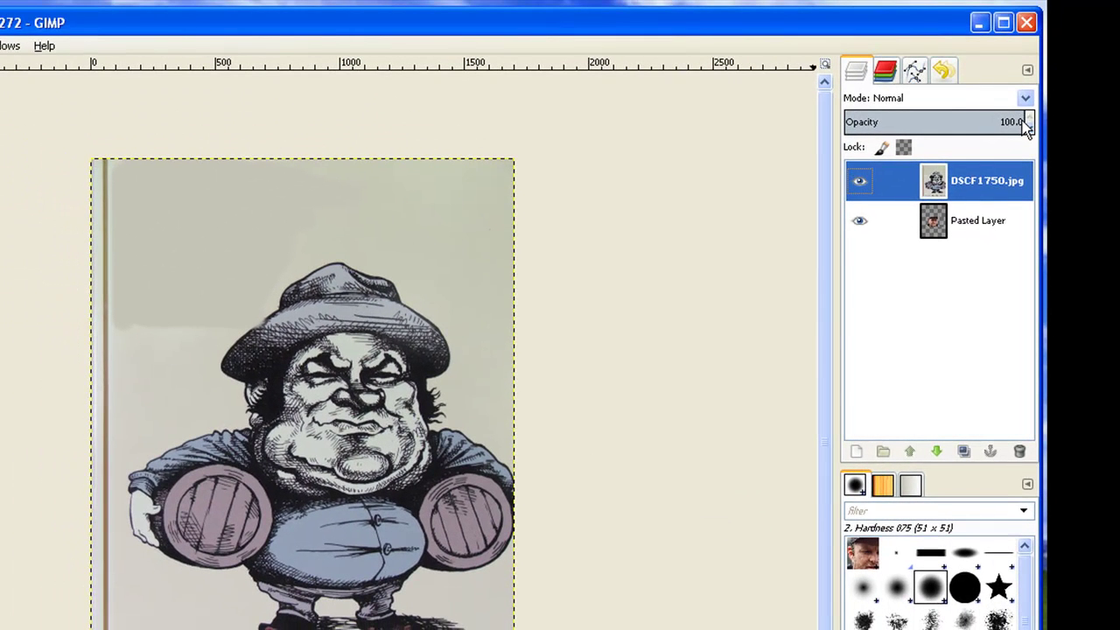
click(1020, 121)
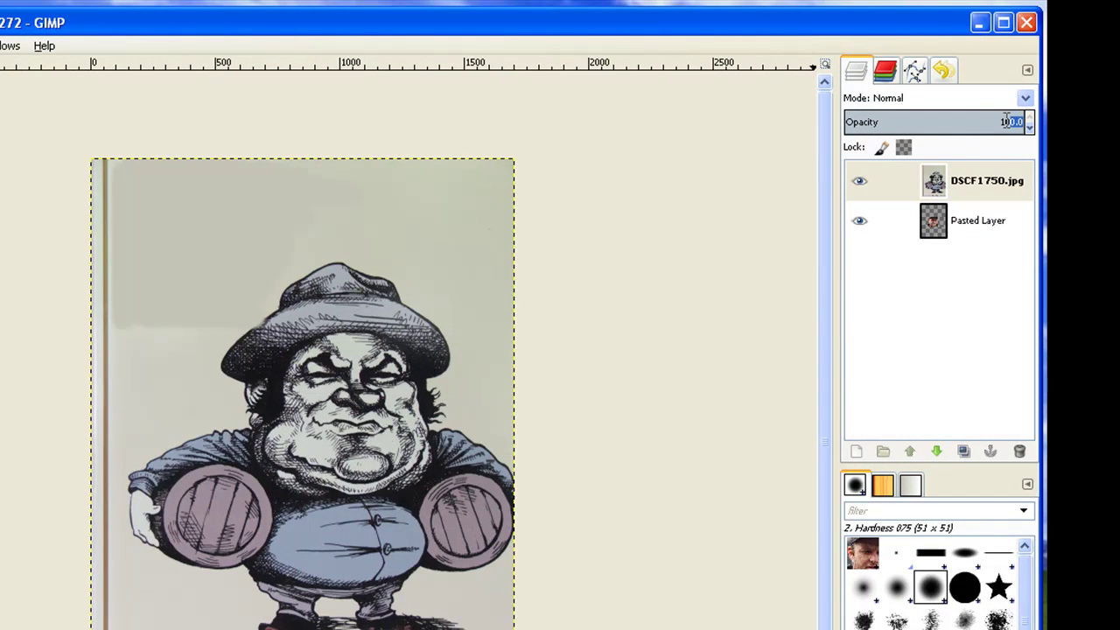
click(1031, 127)
drag(1032, 127, 1032, 127)
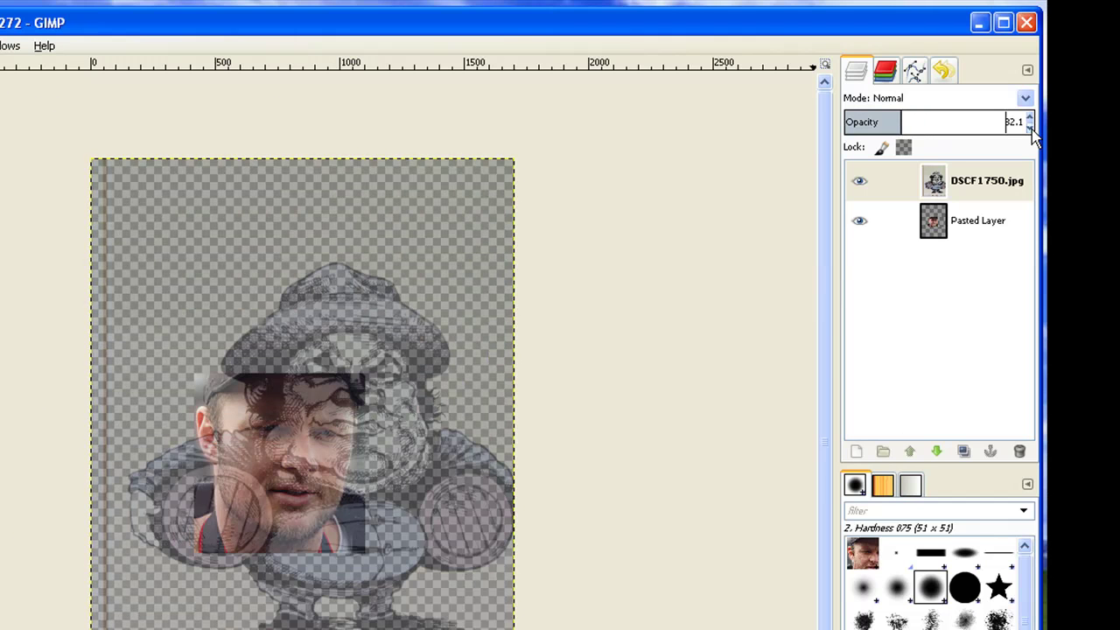
Move the pasted face layer up and across so it lines up with the cartoon's face under the hat
click(956, 233)
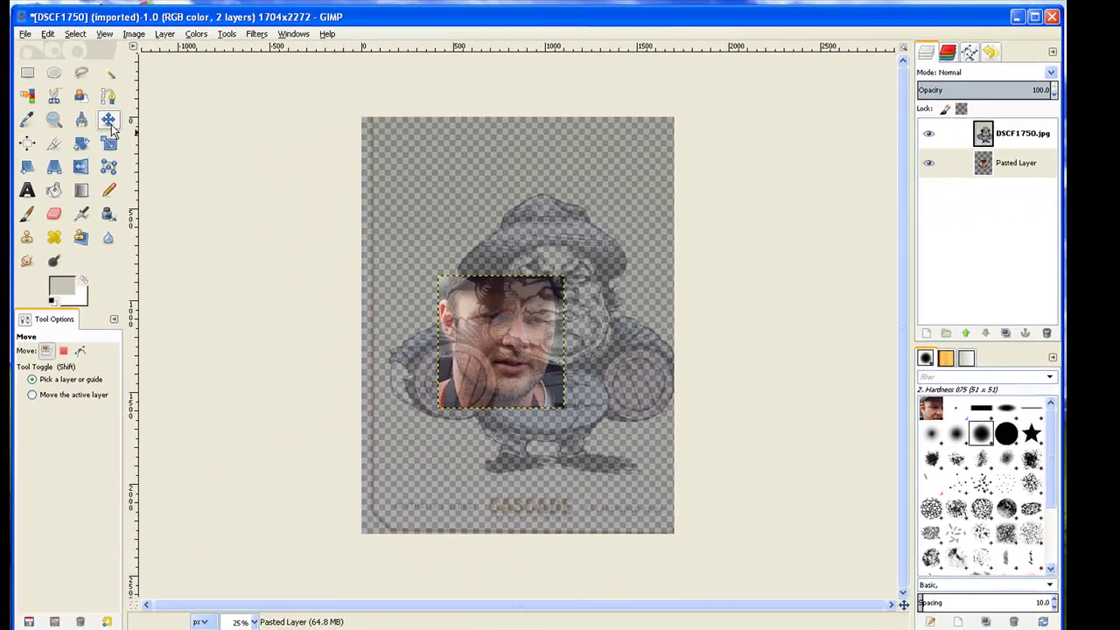
click(46, 399)
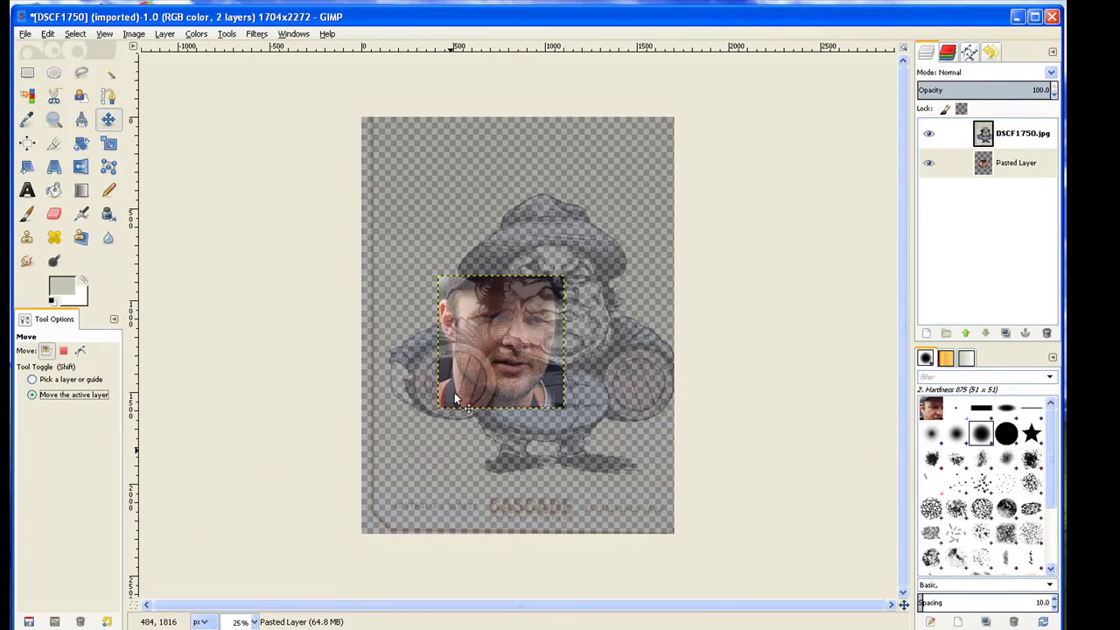
drag(458, 383, 508, 342)
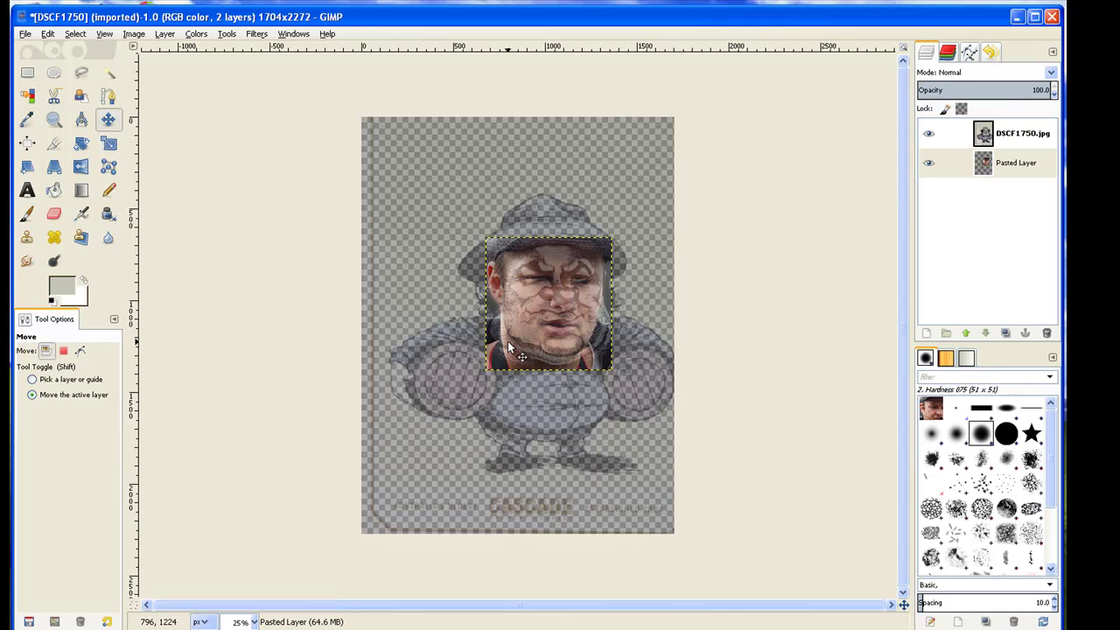
Restore the DSCF1750.jpg layer to full opacity
click(998, 133)
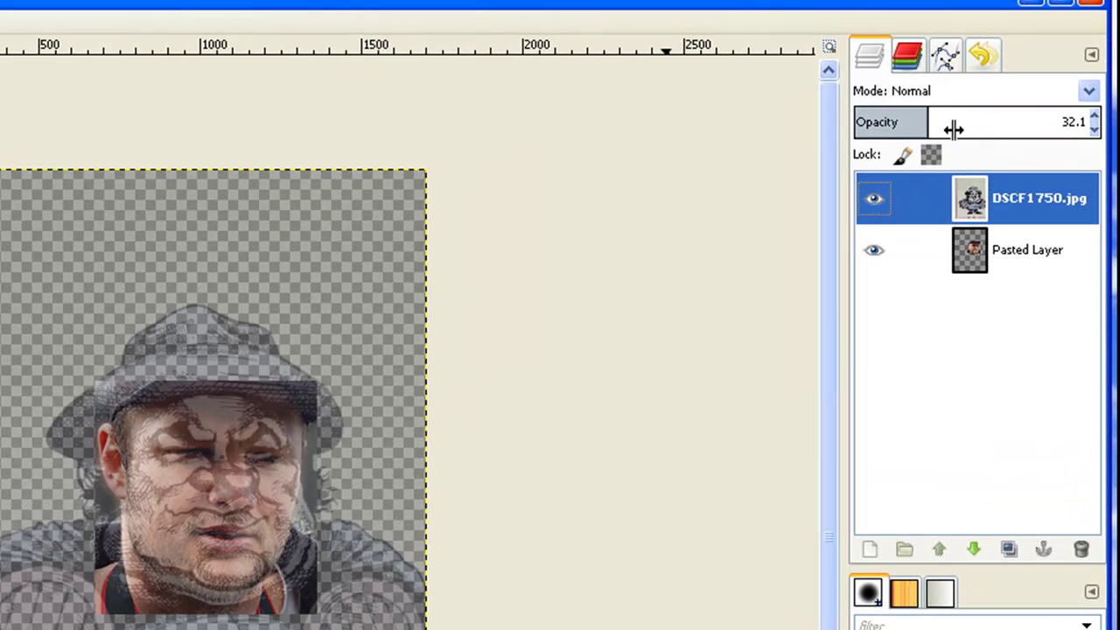
drag(957, 122, 1113, 138)
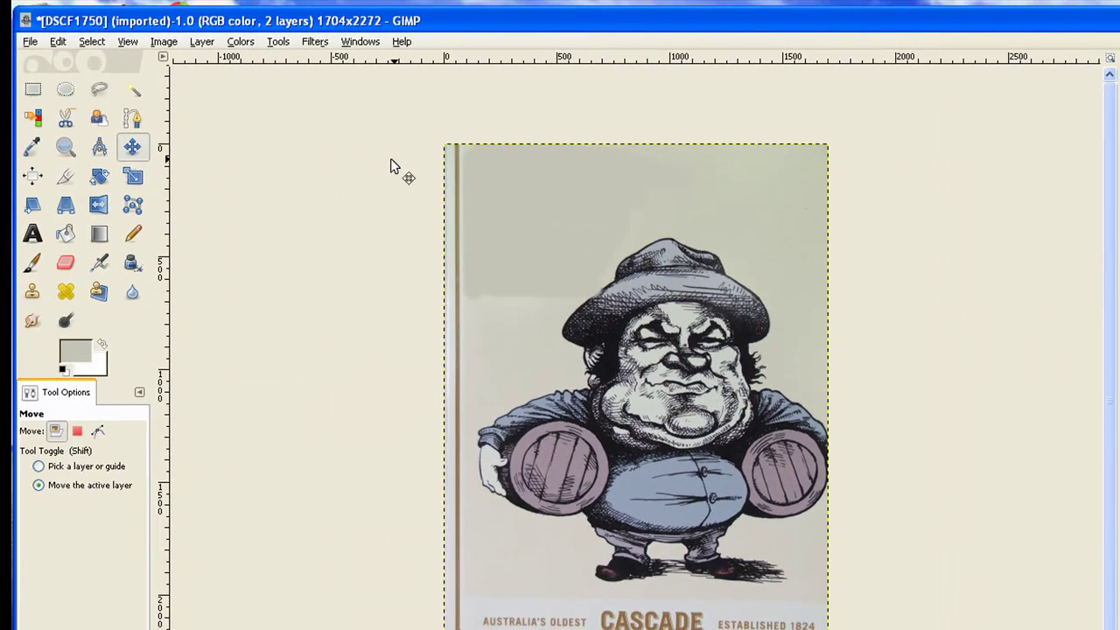
Add a layer mask to the DSCF1750.jpg layer, initialized to White (full opacity)
click(202, 42)
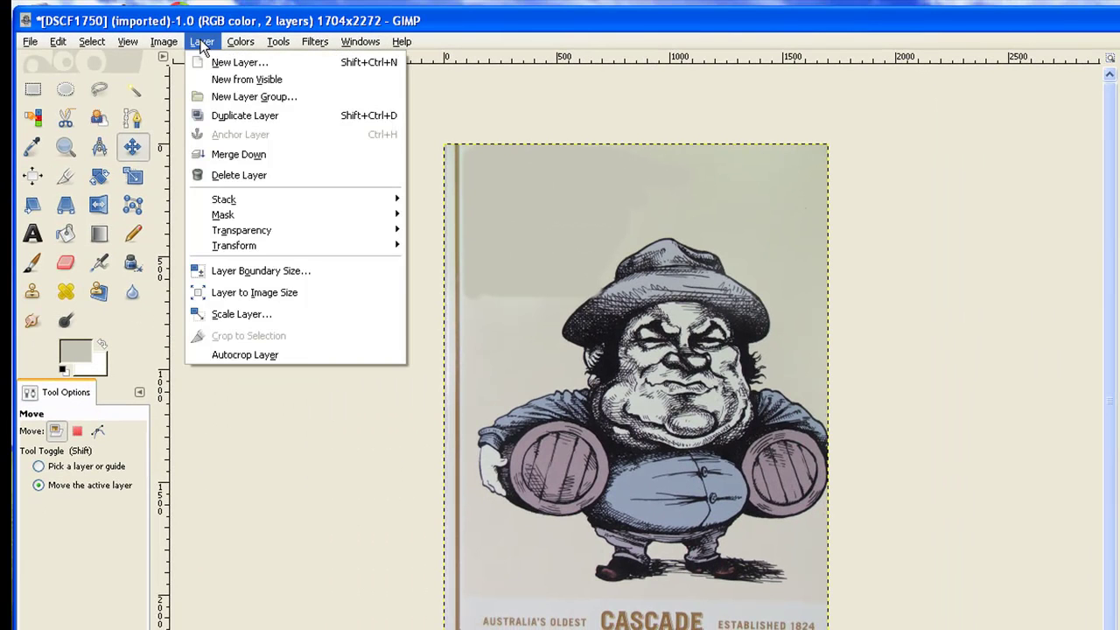
mouse_move(268, 216)
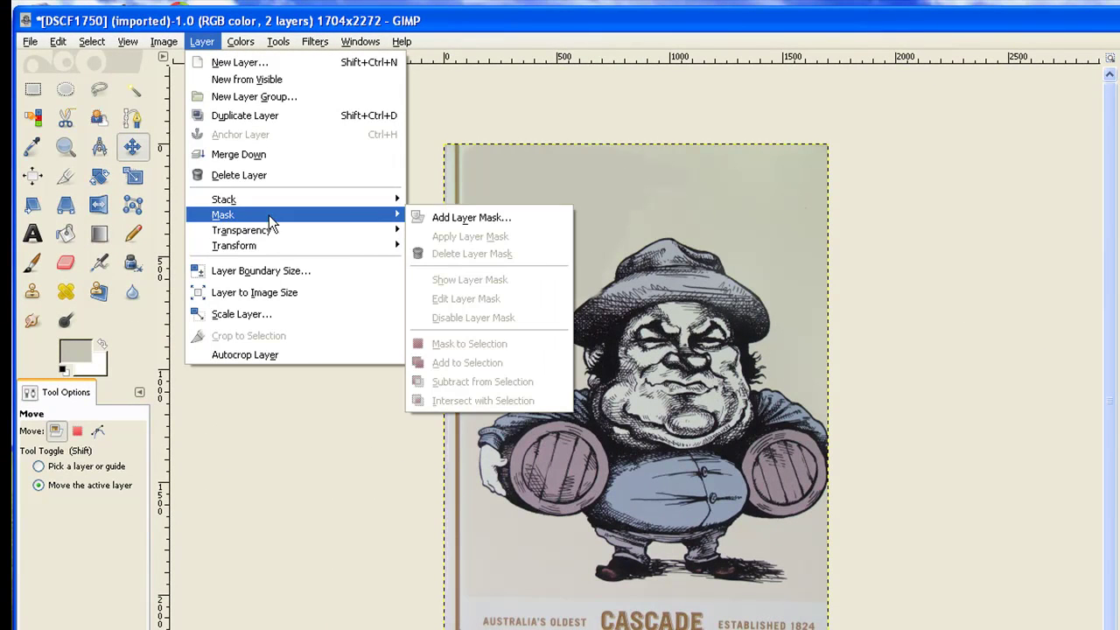
click(487, 221)
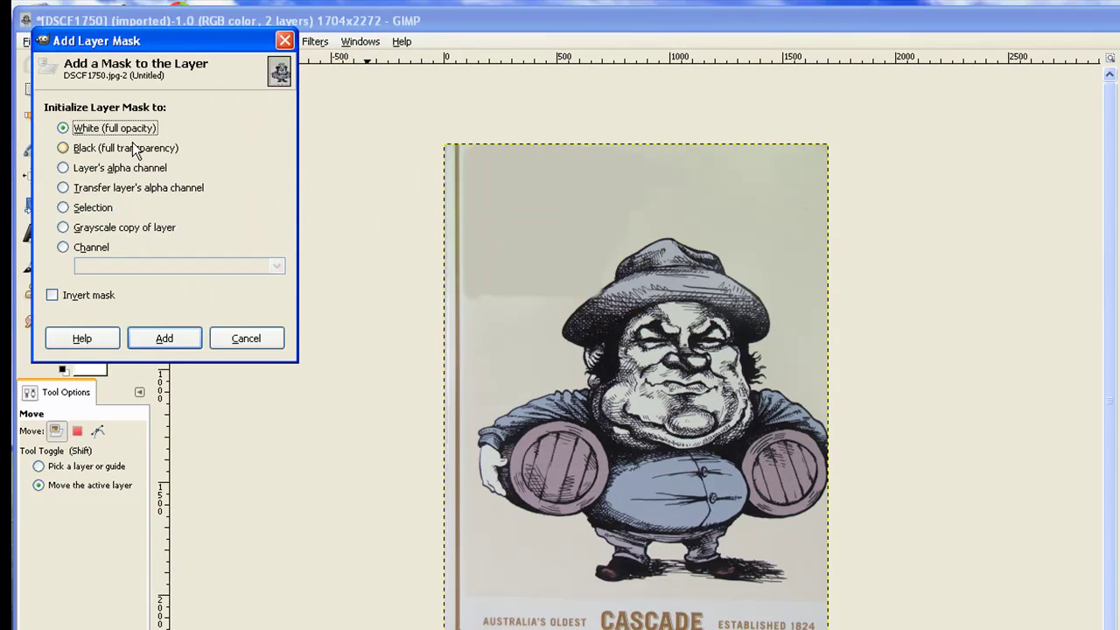
click(184, 337)
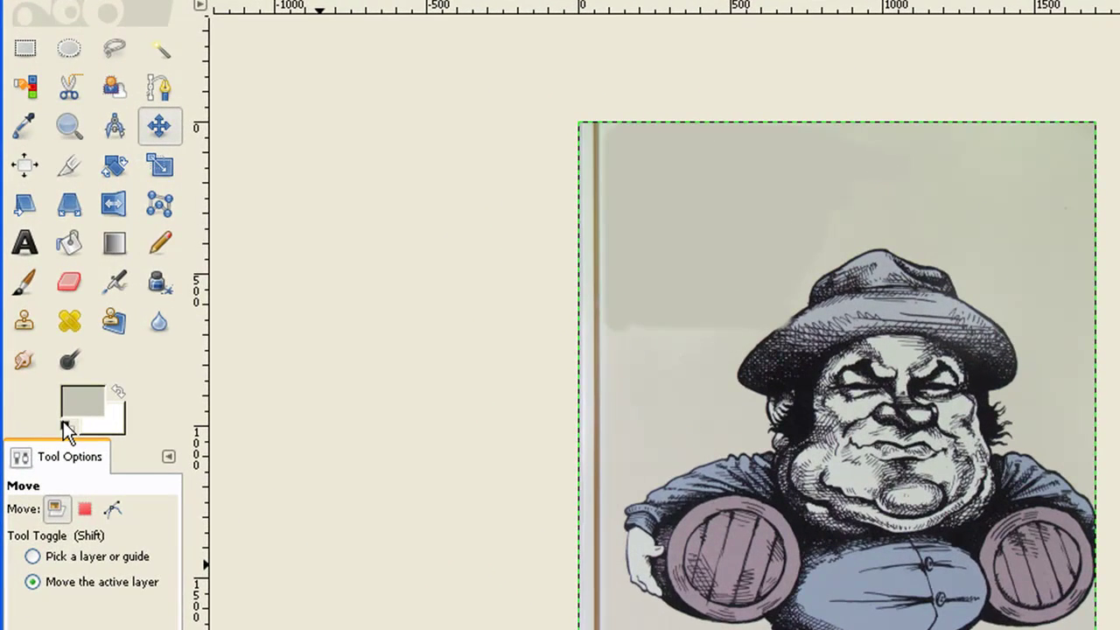
Reset the colours to default black and white and paint black on the mask over the cartoon's whole face with the Paintbrush
click(64, 425)
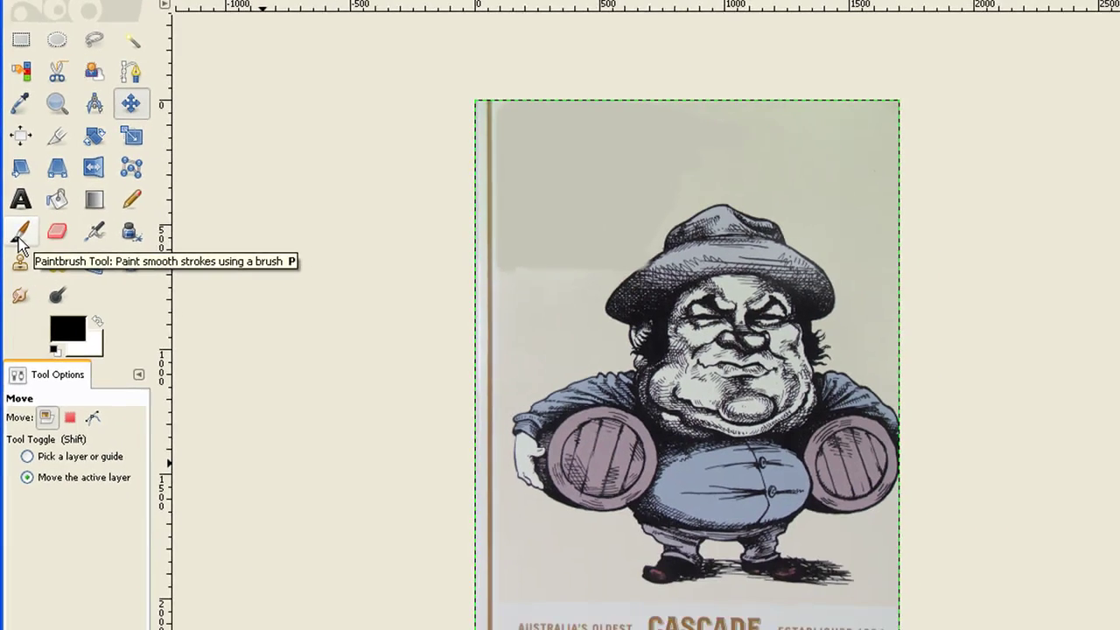
click(24, 287)
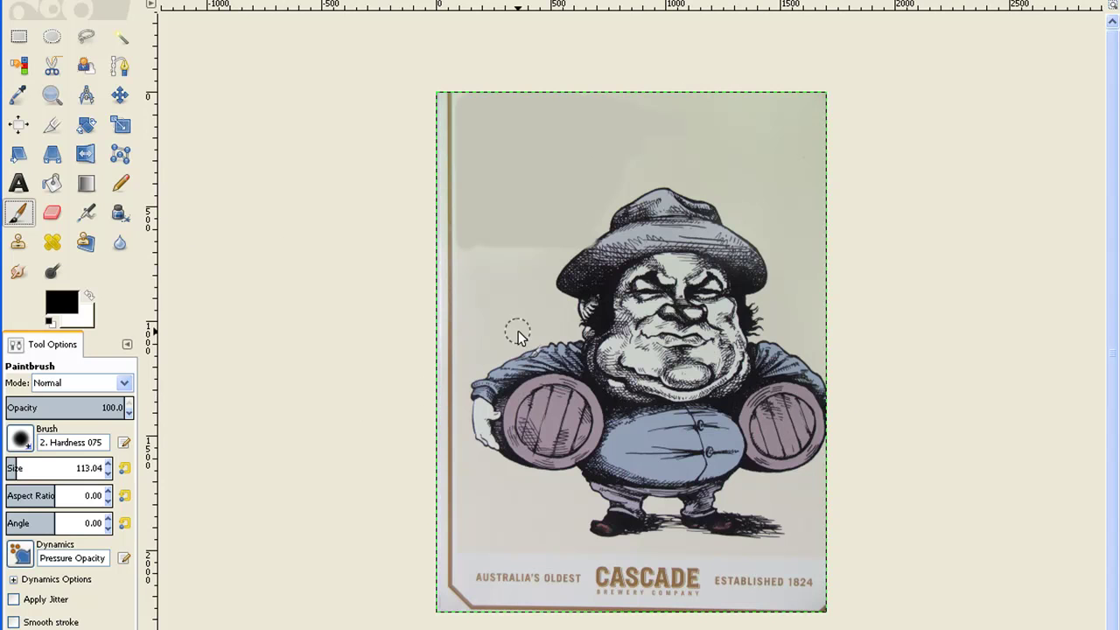
click(650, 274)
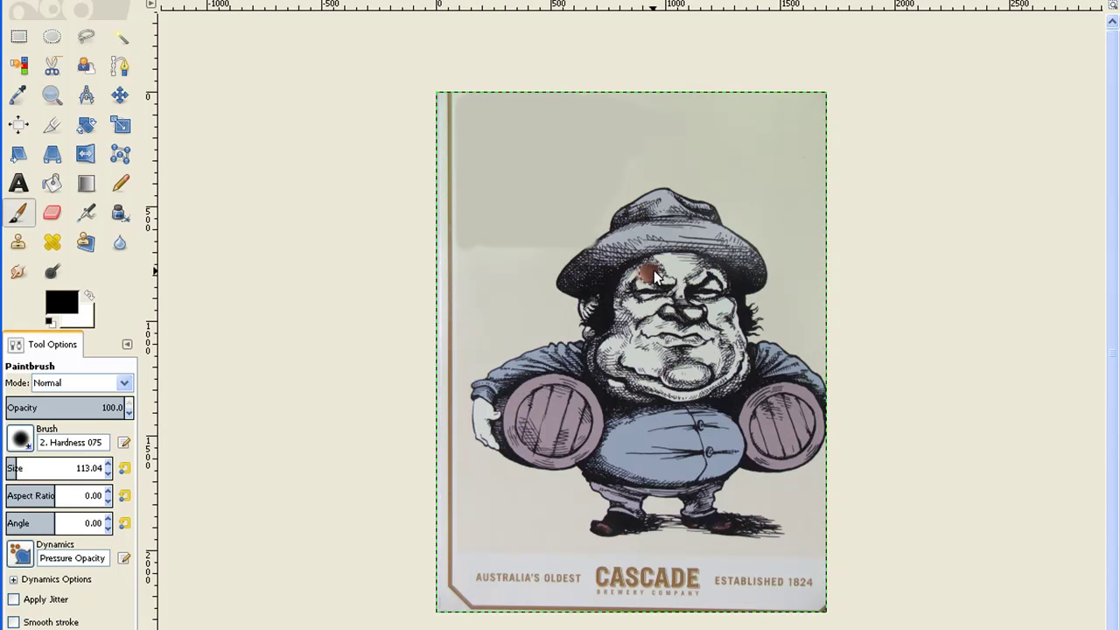
mouse_move(687, 260)
mouse_down()
mouse_move(726, 285)
mouse_move(715, 287)
mouse_move(733, 326)
mouse_move(725, 318)
mouse_up()
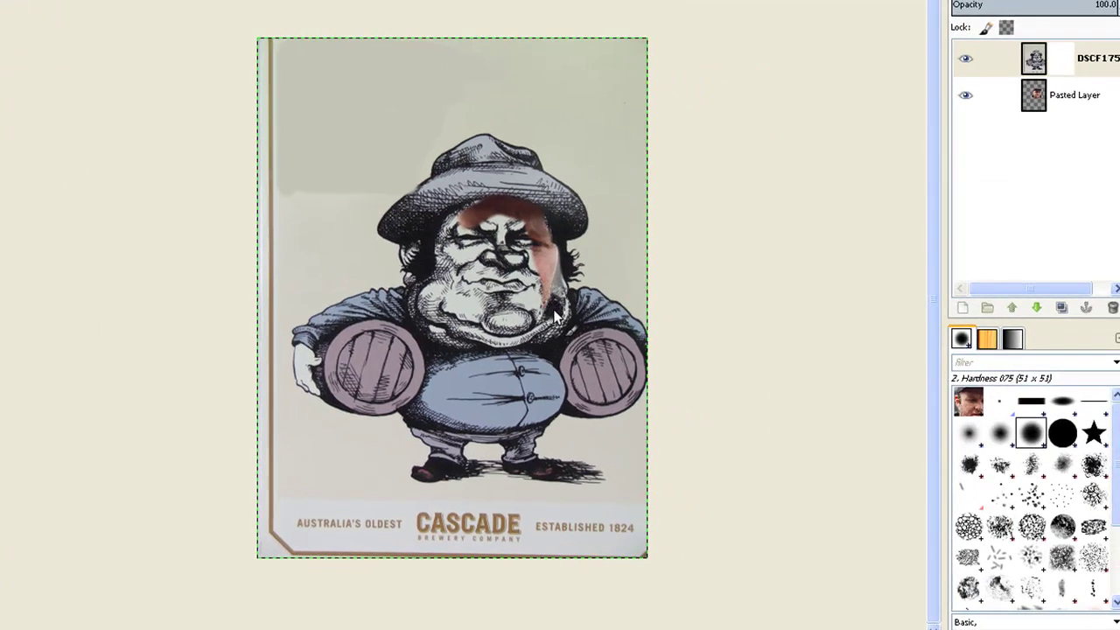
mouse_move(554, 317)
mouse_down()
mouse_move(565, 340)
mouse_move(533, 352)
mouse_move(470, 344)
mouse_move(445, 330)
mouse_move(431, 297)
mouse_up()
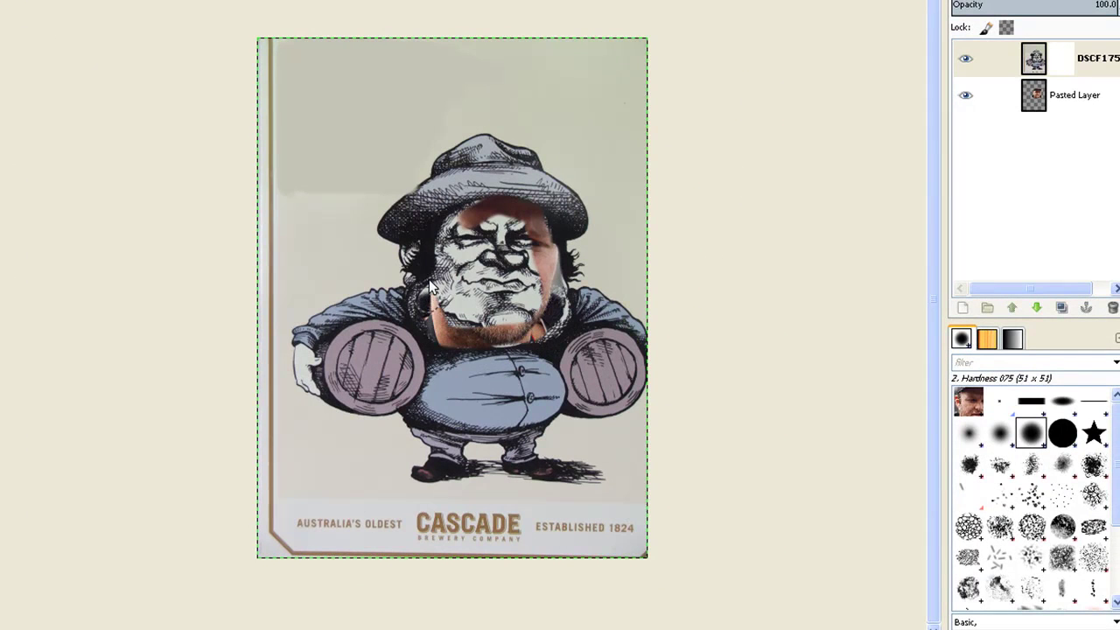
drag(434, 255, 443, 230)
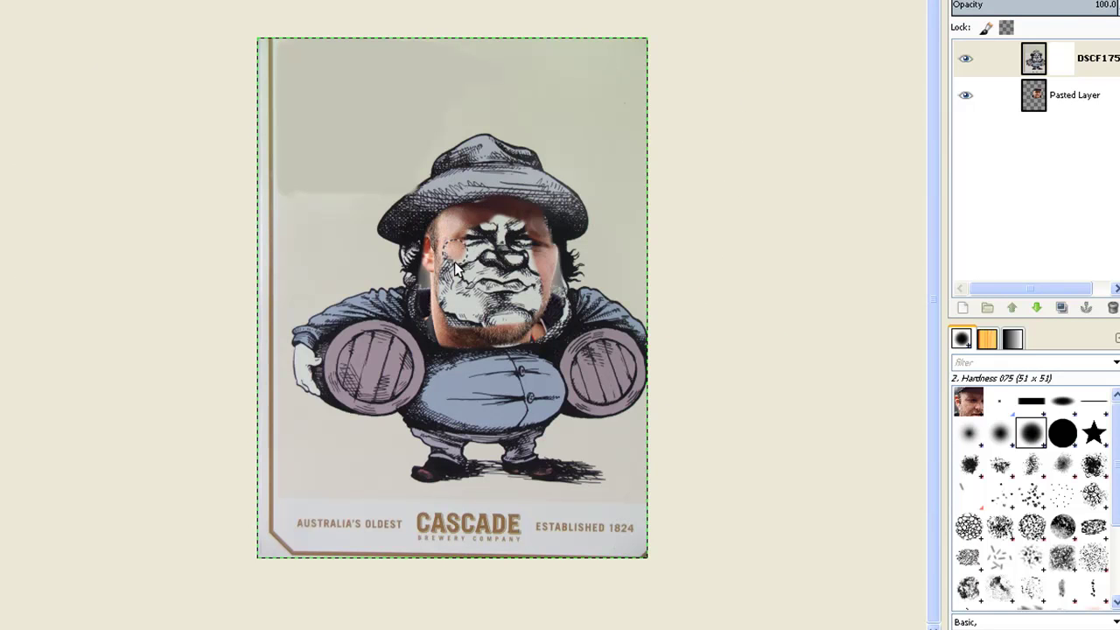
drag(470, 250, 532, 229)
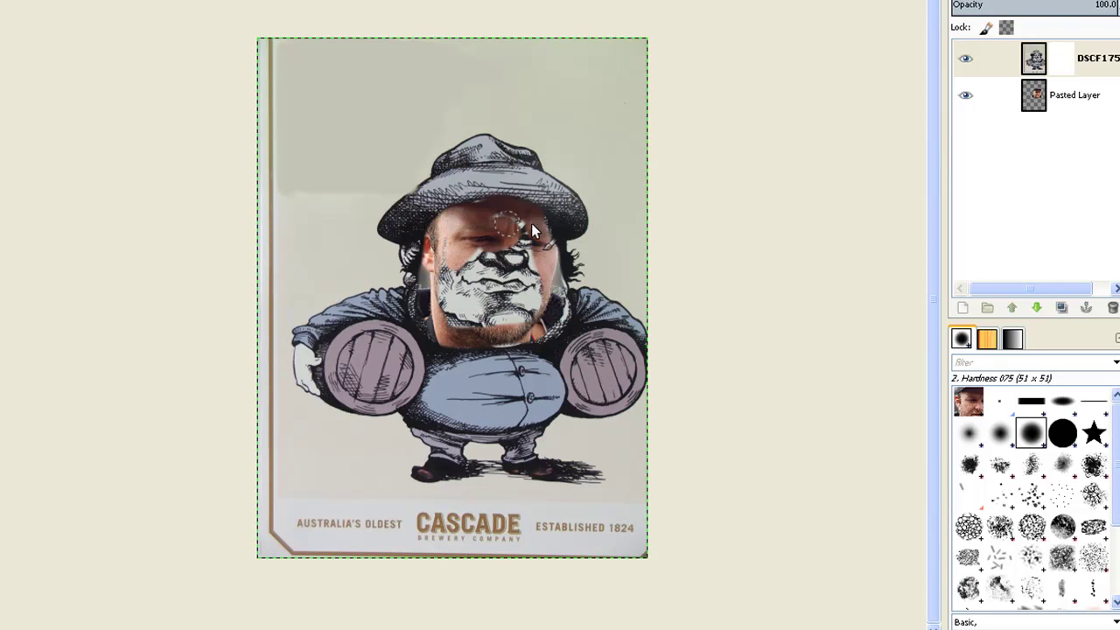
mouse_move(489, 220)
mouse_down()
mouse_move(524, 249)
mouse_move(523, 274)
mouse_move(547, 289)
mouse_move(529, 328)
mouse_move(516, 332)
mouse_move(536, 278)
mouse_move(499, 340)
mouse_move(521, 285)
mouse_move(503, 297)
mouse_move(506, 274)
mouse_move(491, 310)
mouse_move(489, 266)
mouse_up()
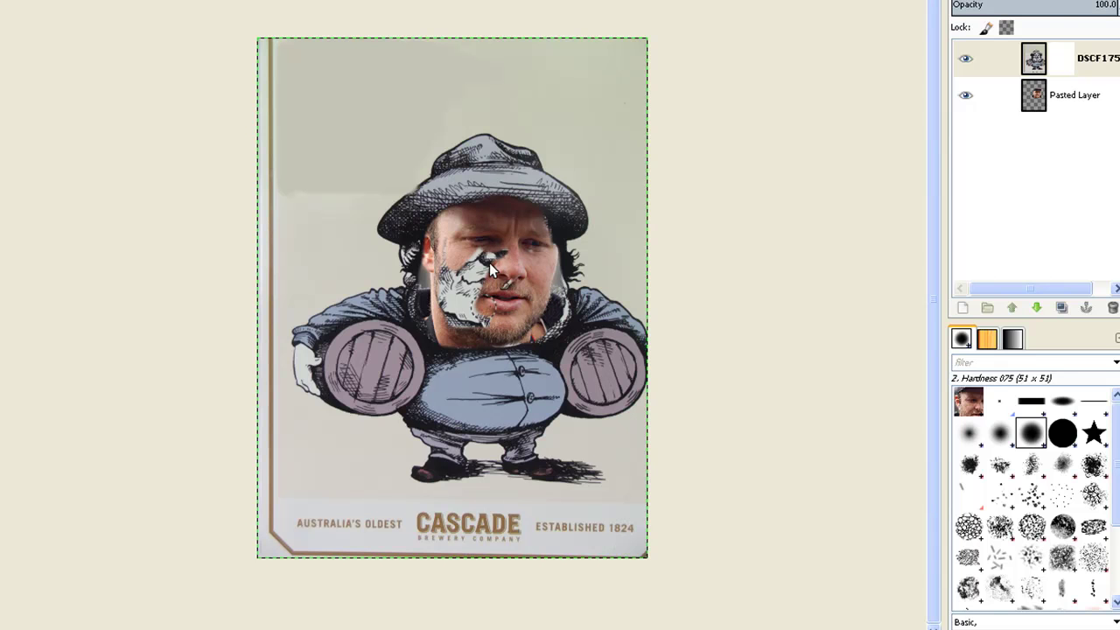
drag(473, 255, 454, 275)
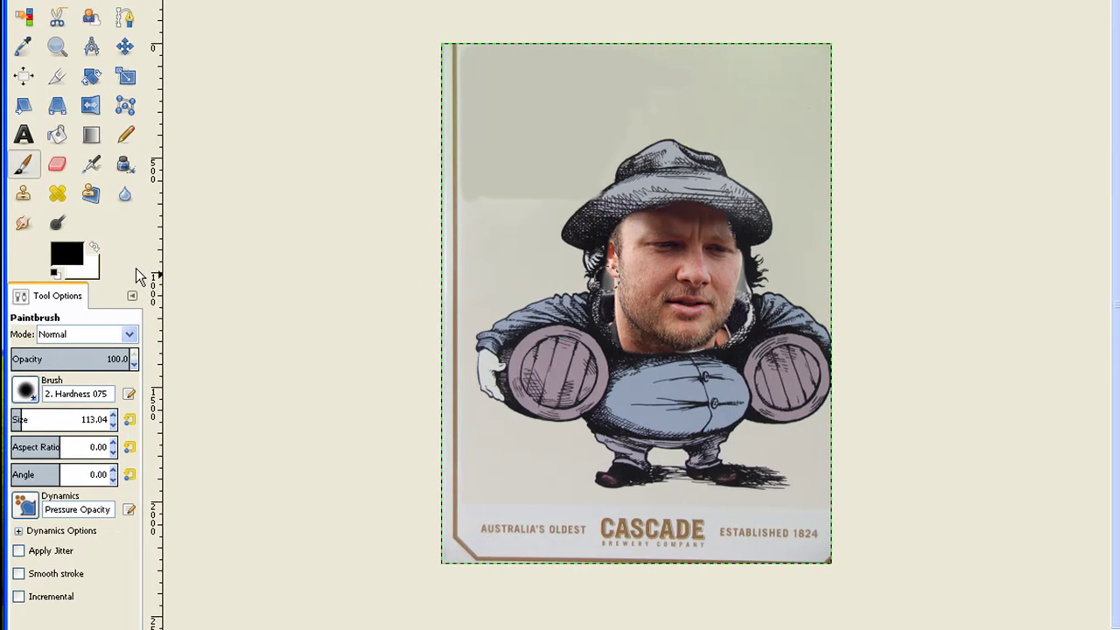
Paint white on the mask with the brush size reduced to 57.02, restoring the cartoon beside the pasted face below the ear and along the opposite cheek
click(95, 246)
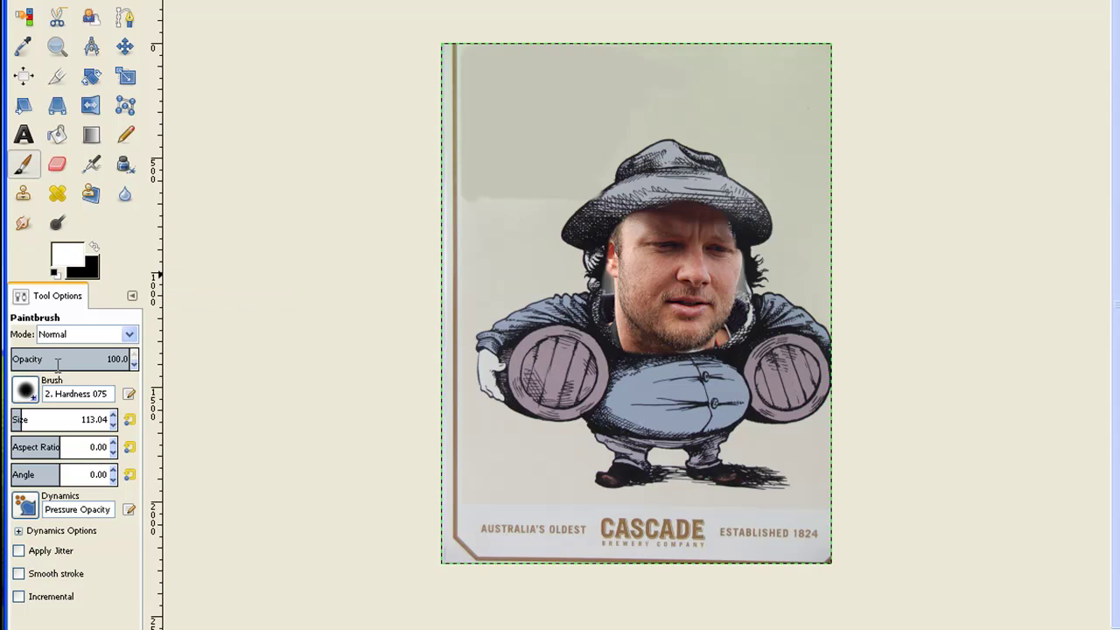
drag(26, 418, 16, 420)
drag(602, 277, 604, 286)
scroll(606, 282, up, 1)
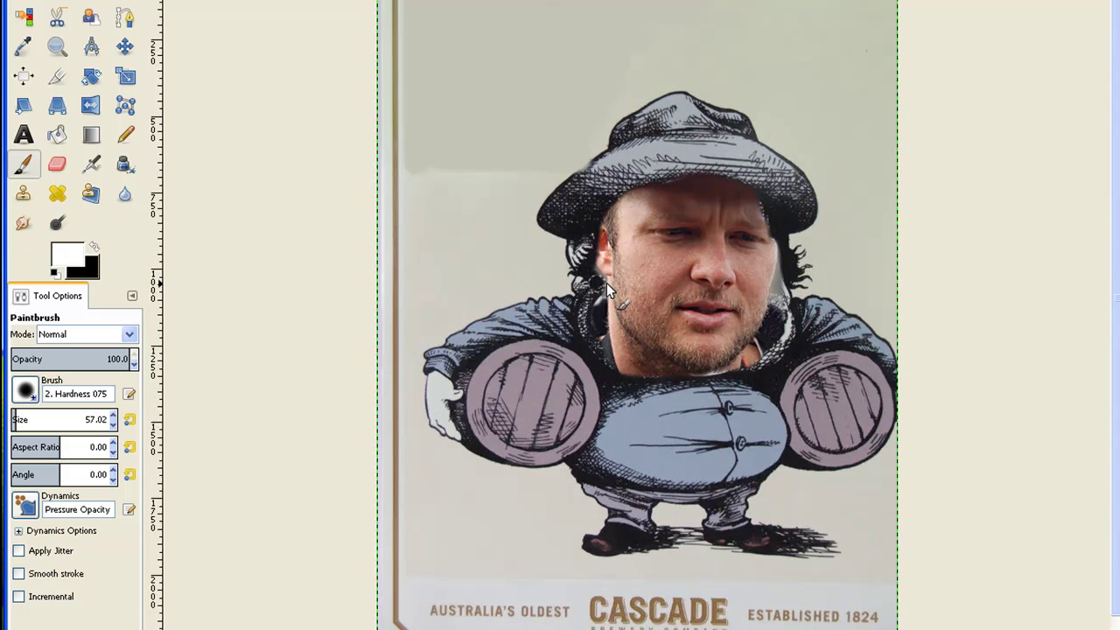
scroll(606, 282, up, 1)
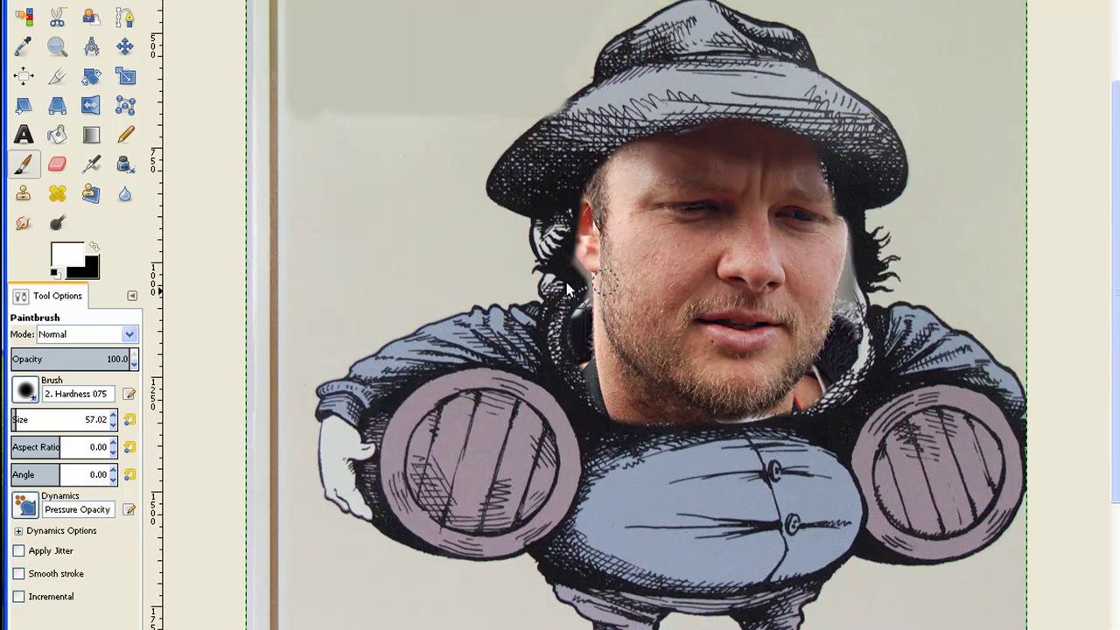
scroll(564, 261, up, 2)
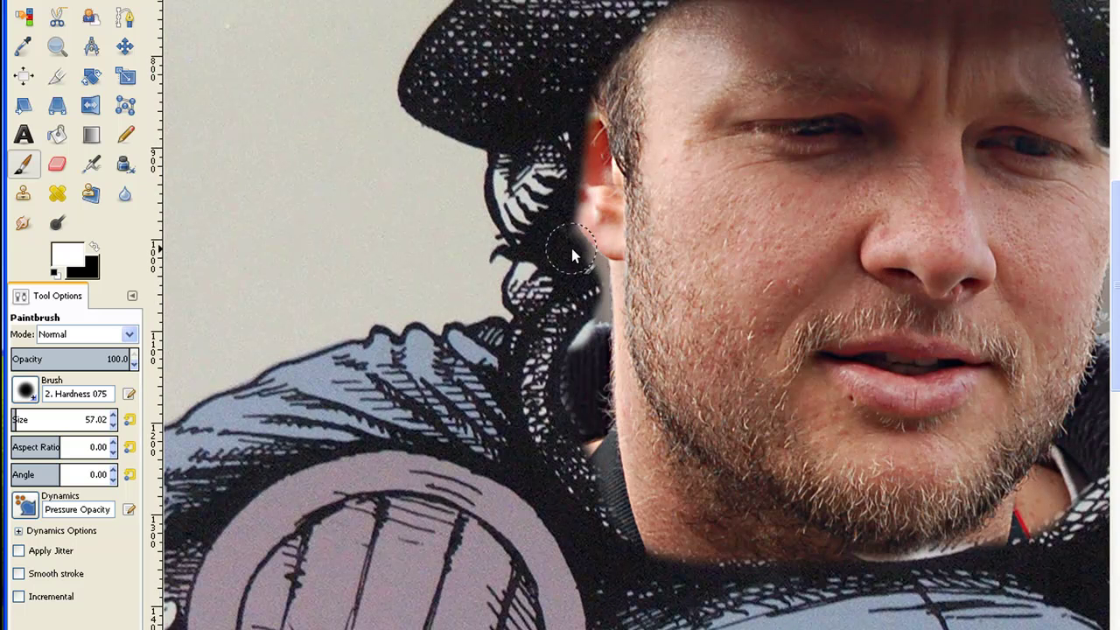
mouse_move(591, 275)
mouse_down()
mouse_move(582, 333)
mouse_move(595, 328)
mouse_move(569, 274)
mouse_up()
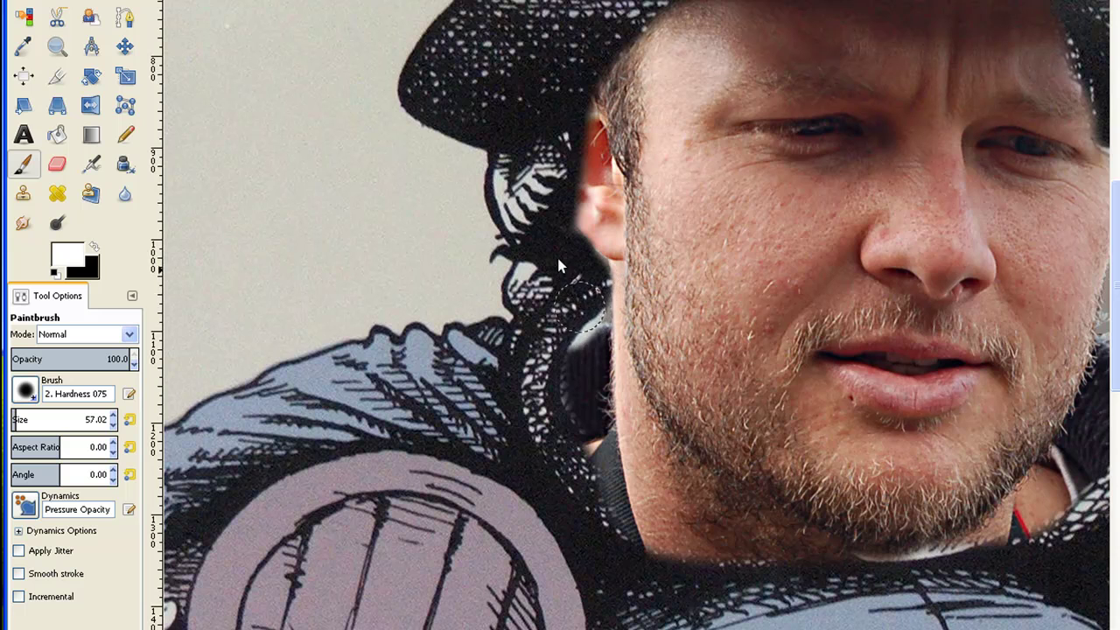
mouse_move(640, 224)
mouse_down()
mouse_move(398, 210)
mouse_move(202, 232)
mouse_up()
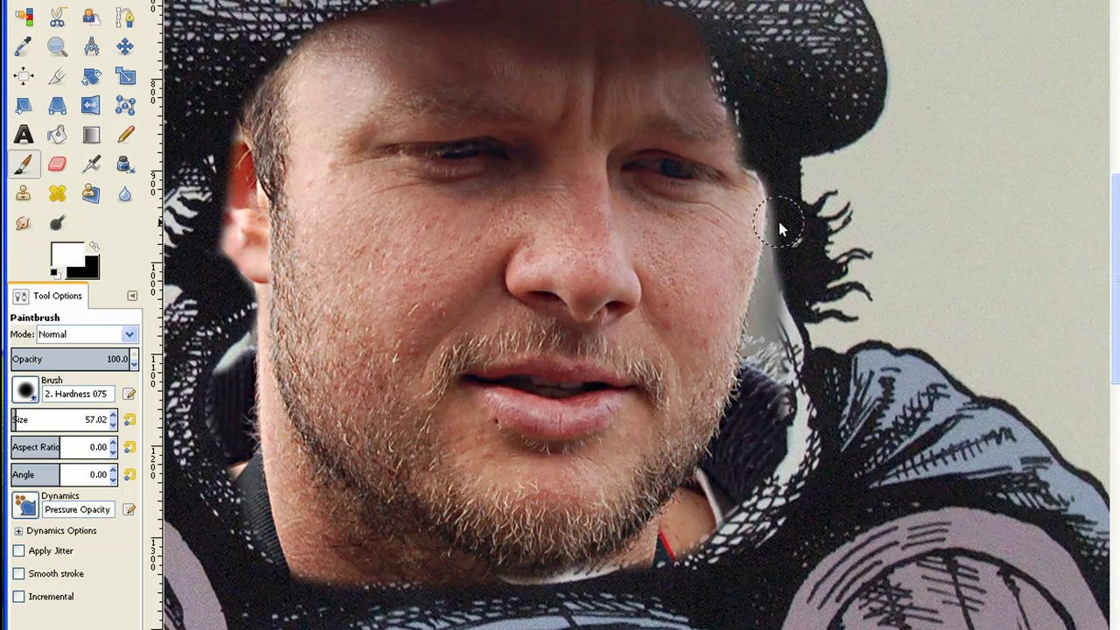
mouse_move(779, 222)
mouse_down()
mouse_move(767, 394)
mouse_move(800, 343)
mouse_up()
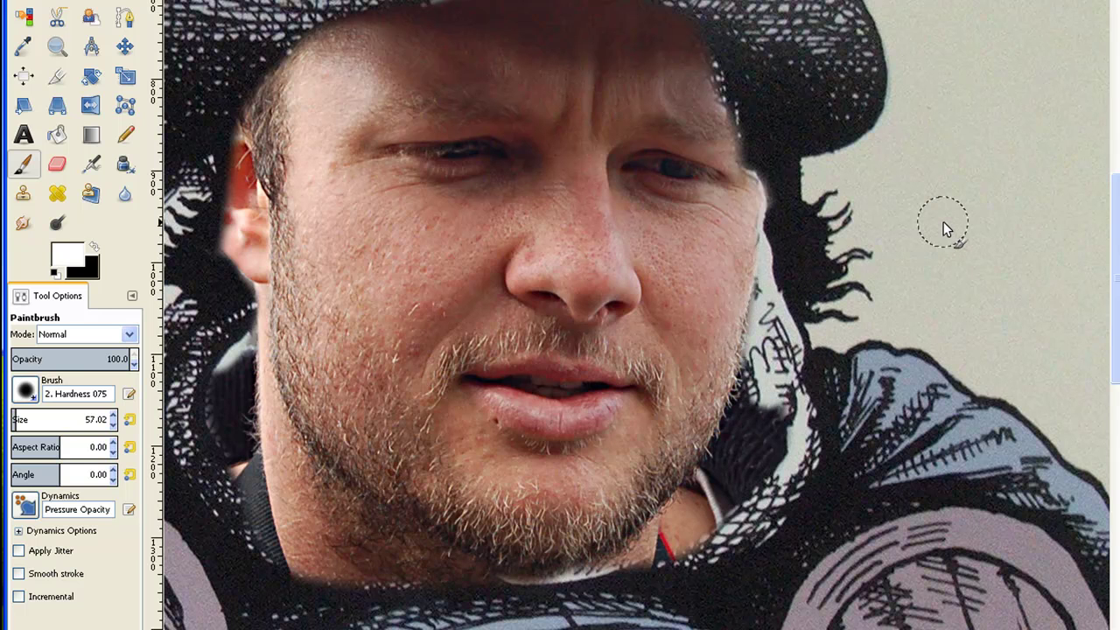
Reveal the man's ear with black on the mask, and clean up the area around it with white
click(93, 246)
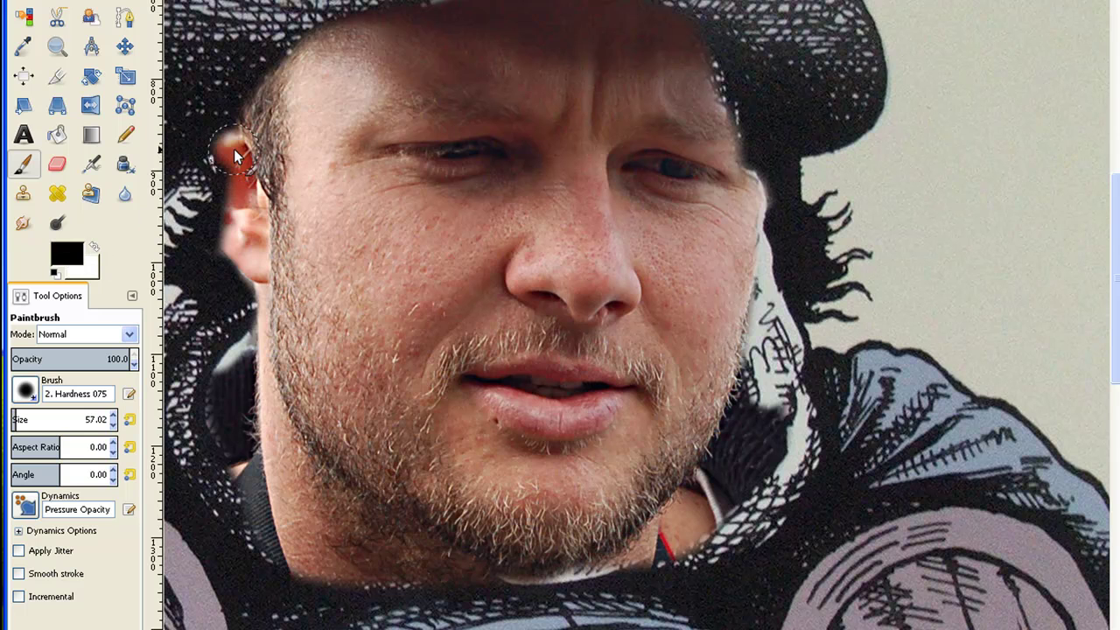
mouse_move(234, 153)
mouse_down()
mouse_move(221, 156)
mouse_move(210, 226)
mouse_move(252, 276)
mouse_up()
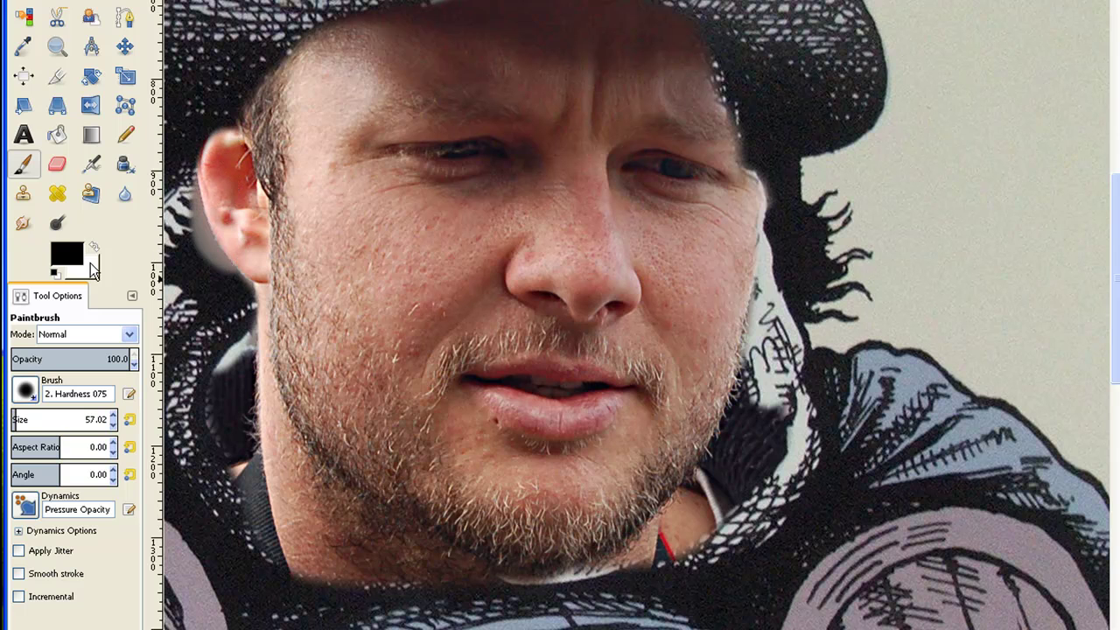
click(96, 250)
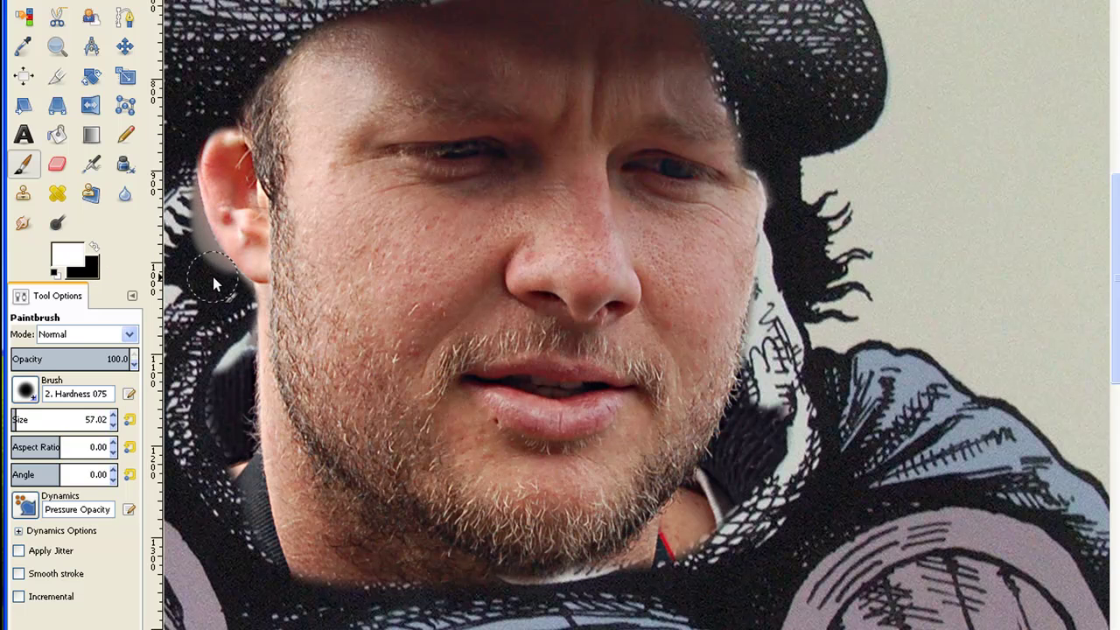
drag(186, 220, 182, 203)
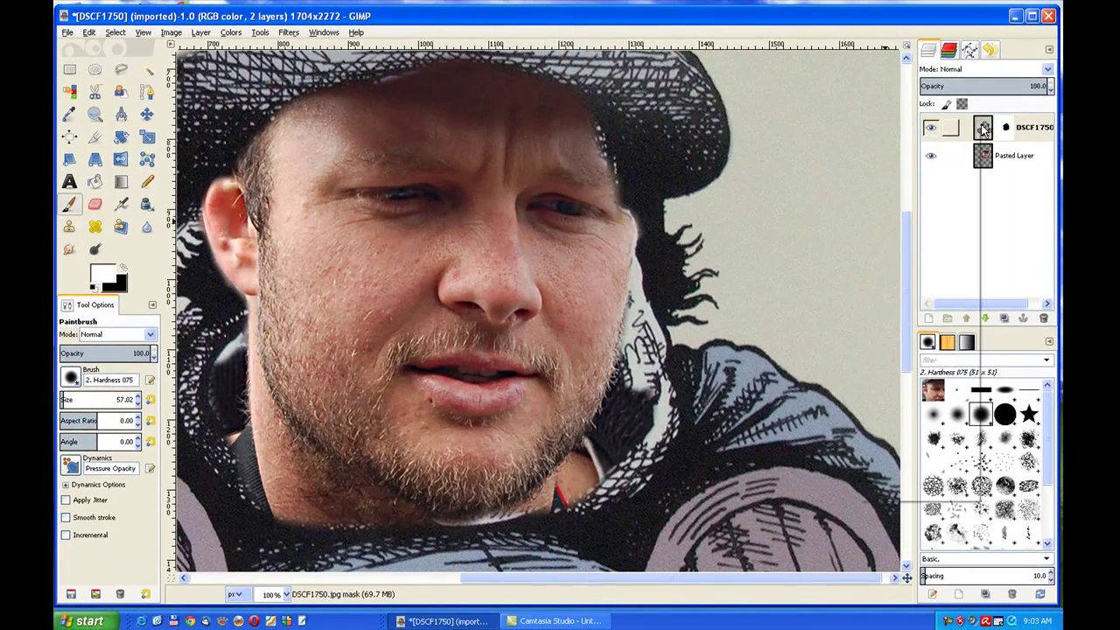
Flatten the image into a single layer and bring the whole figure and the lettering beneath it into view
right_click(983, 128)
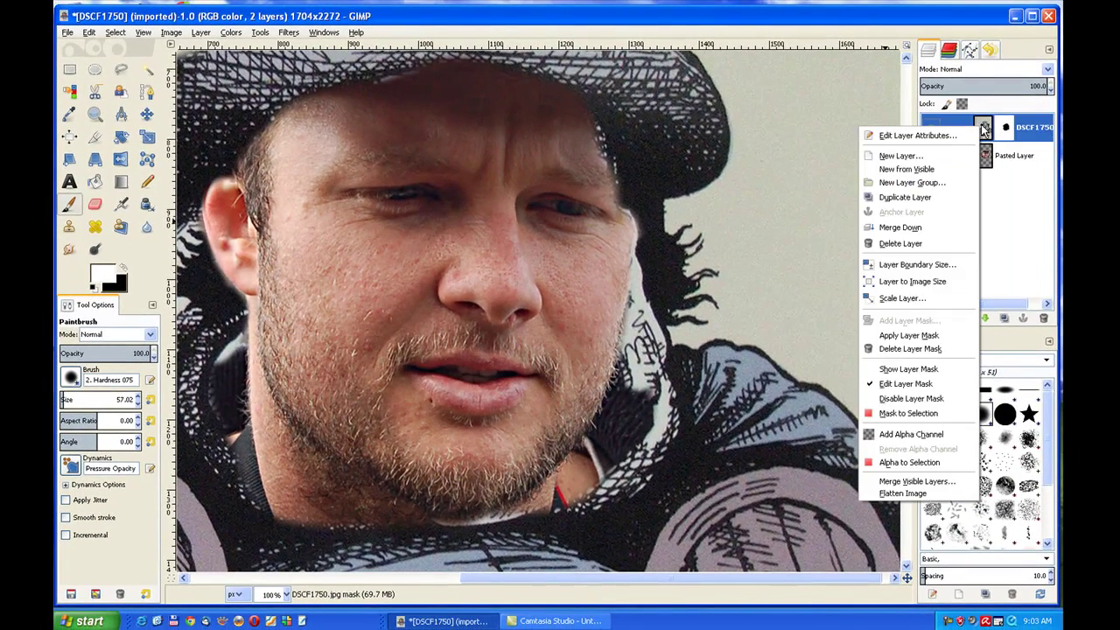
click(947, 497)
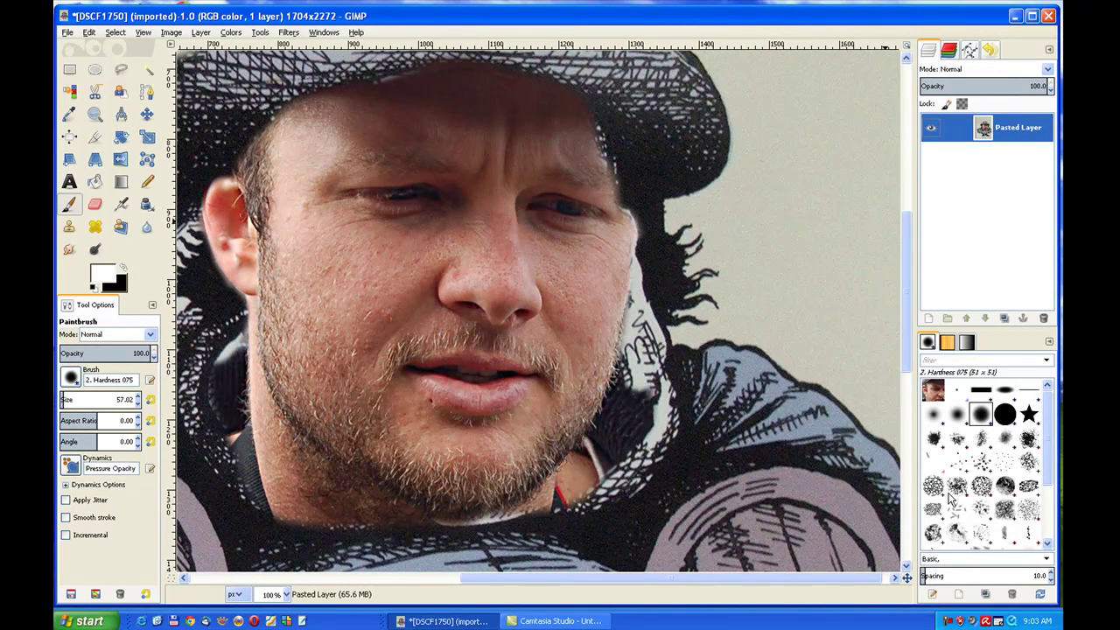
key(minus)
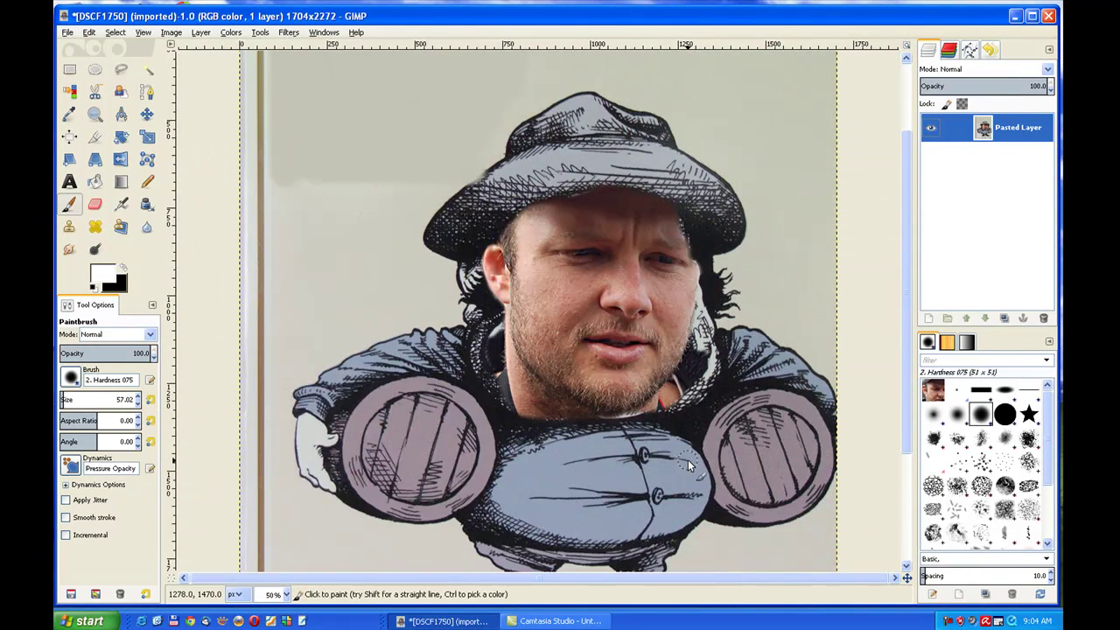
key(minus)
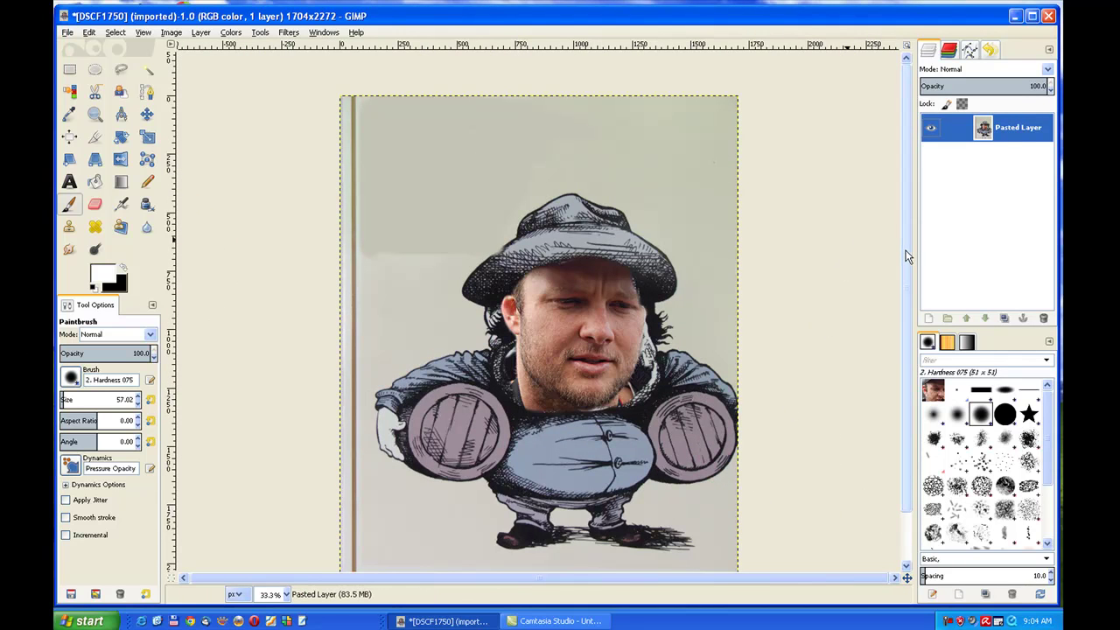
drag(906, 252, 907, 277)
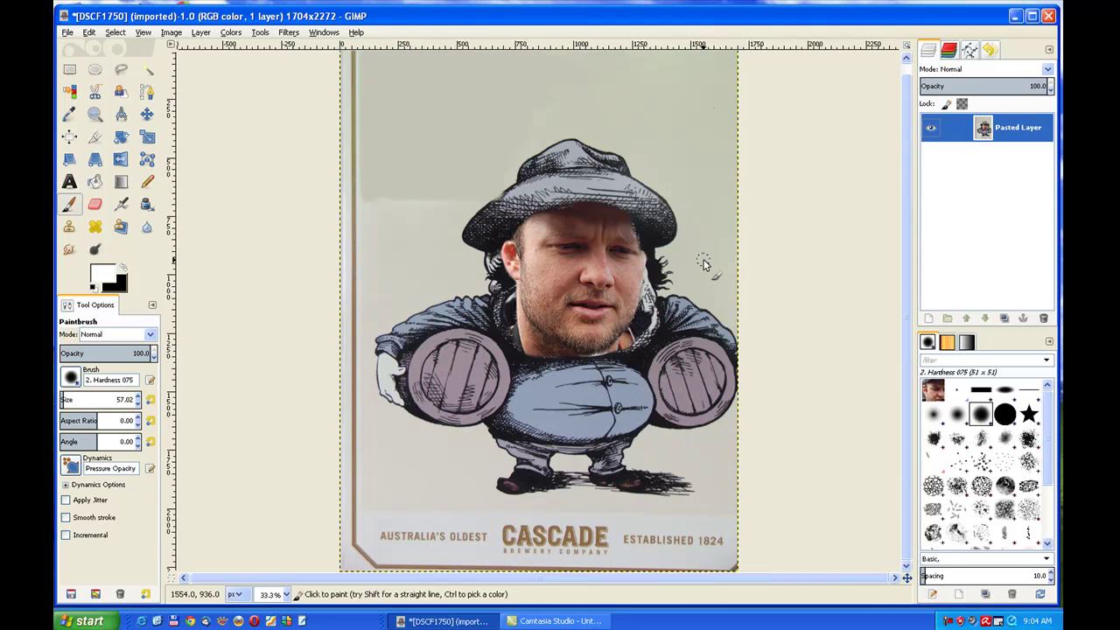
Choose the Aristocrat SF font for the Text tool
click(69, 184)
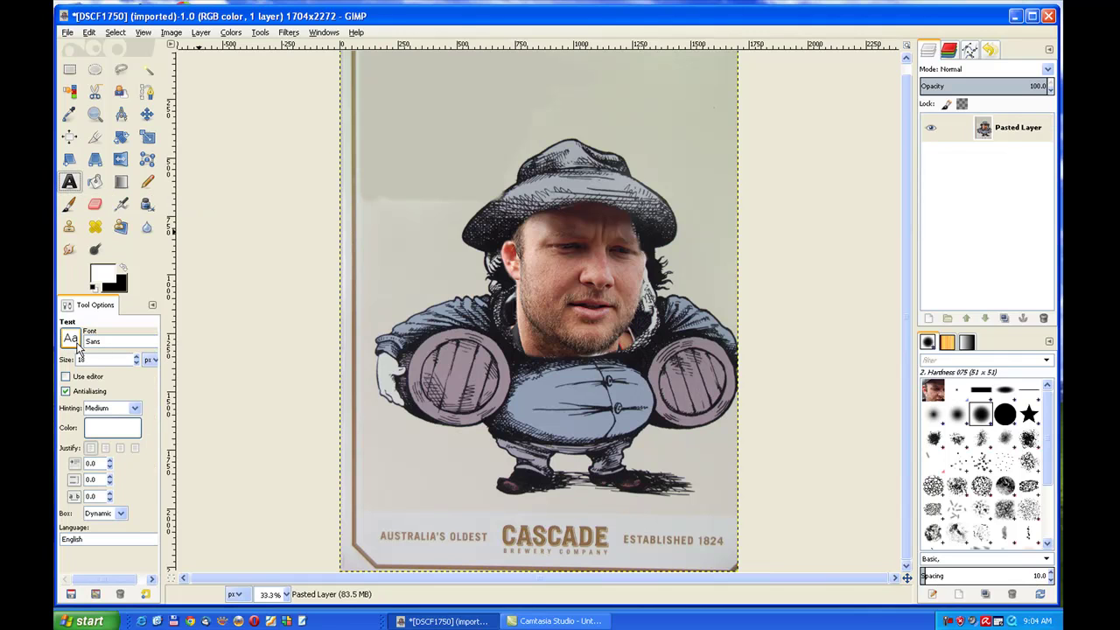
click(77, 346)
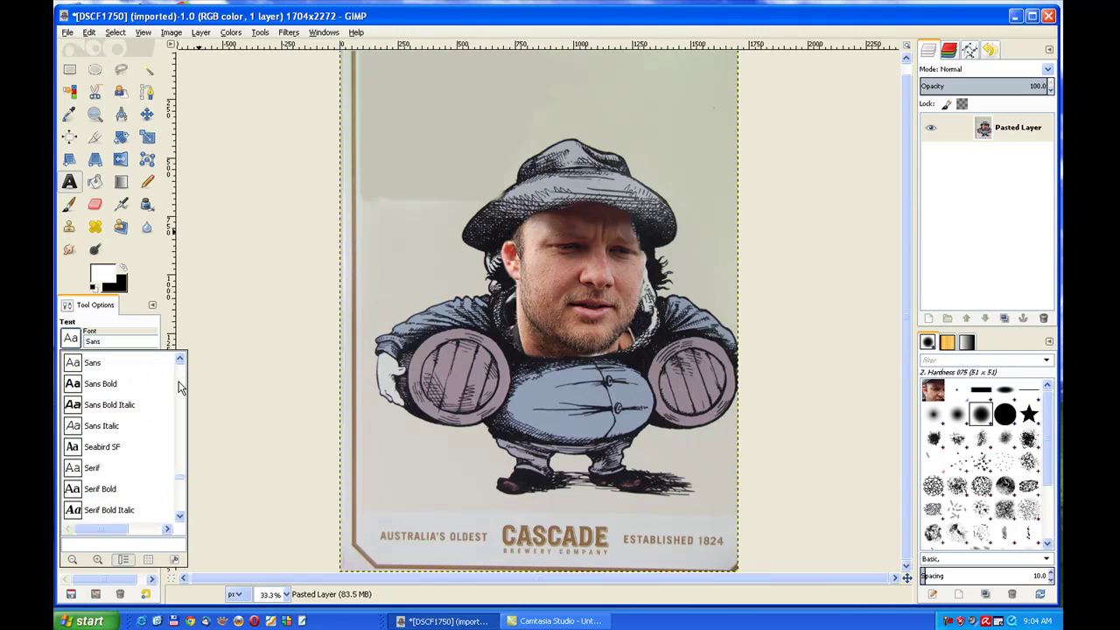
scroll(179, 362, up, 10)
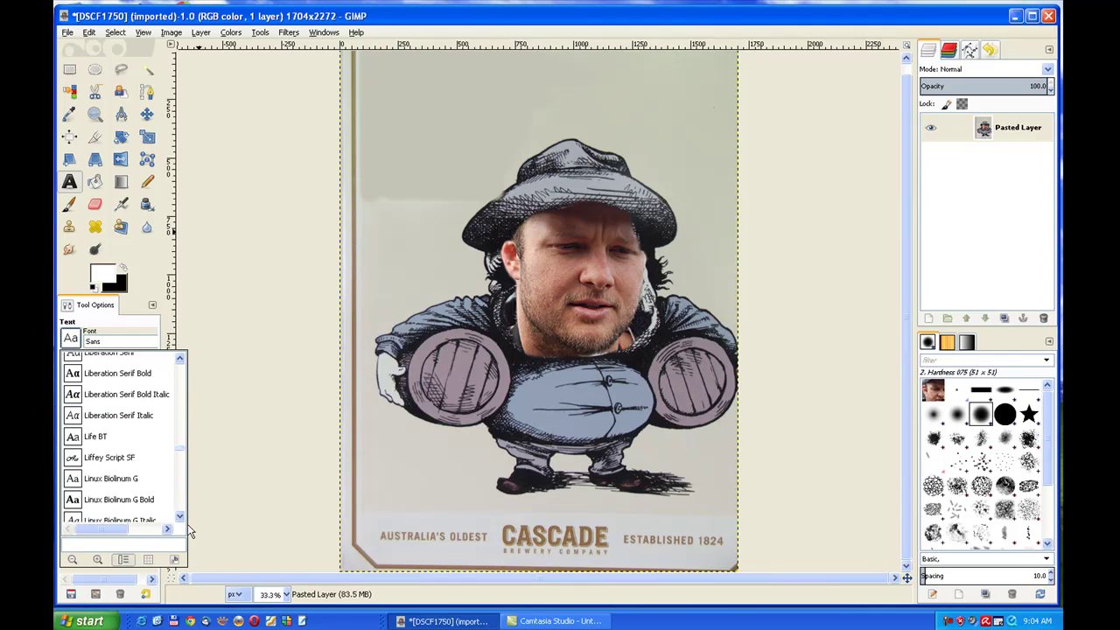
click(180, 359)
scroll(180, 362, up, 5)
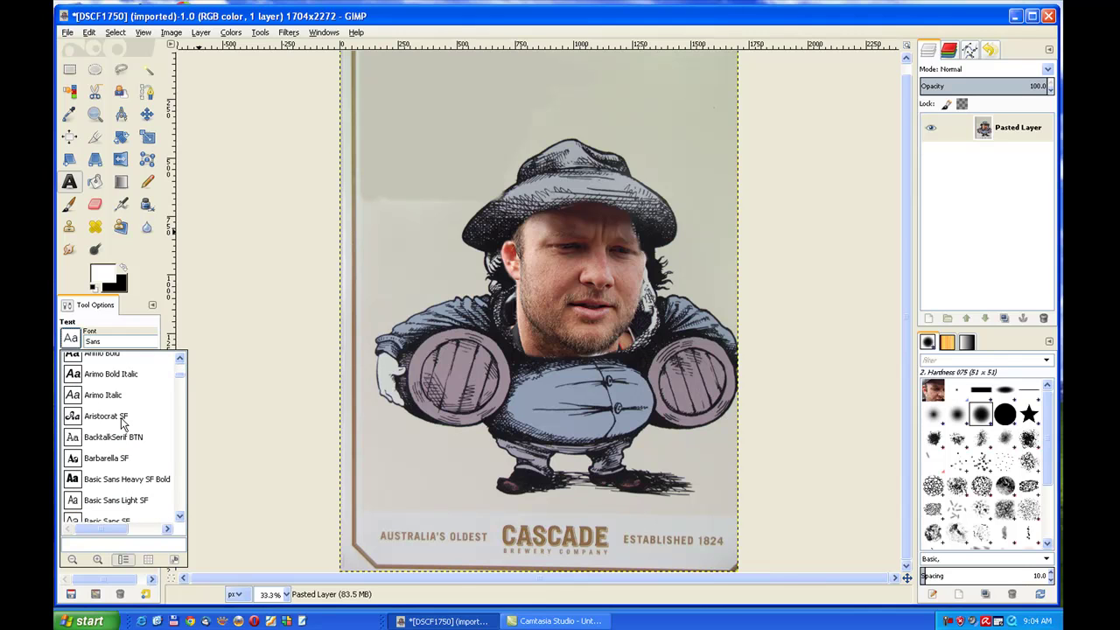
click(124, 425)
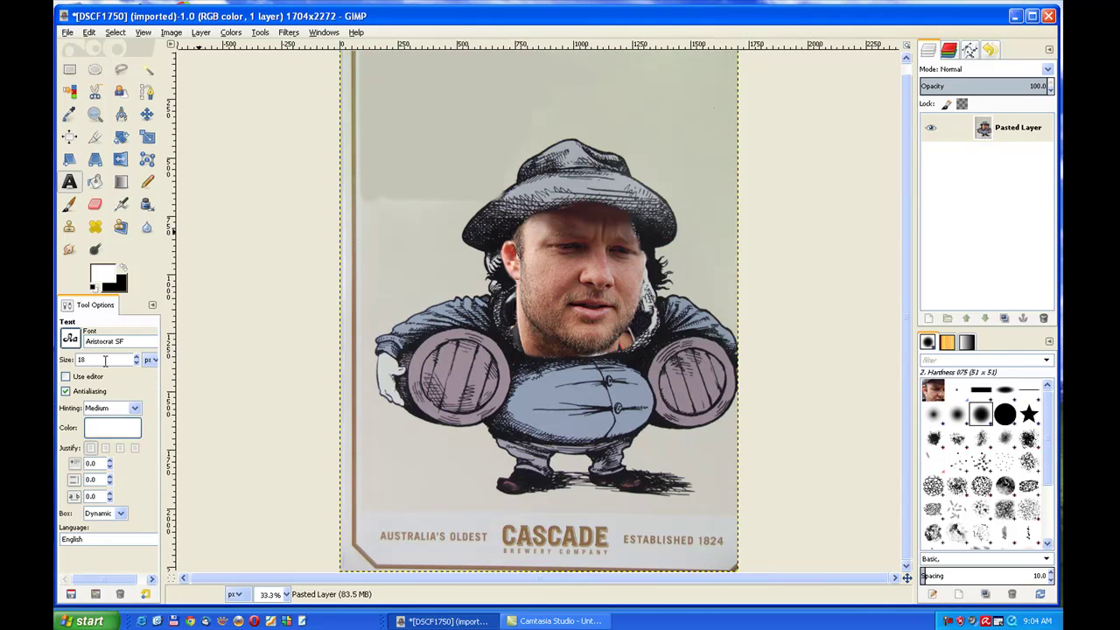
Add the text "Happy Birthday" in white across the cartoon's hat and set its size to 205 px
click(135, 358)
click(135, 360)
click(379, 172)
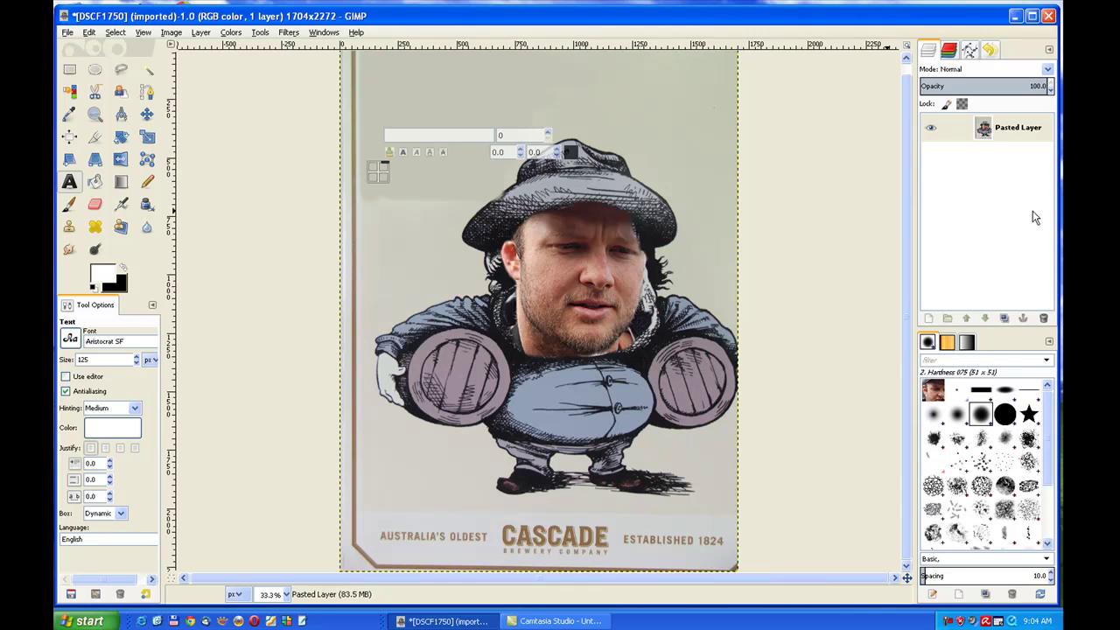
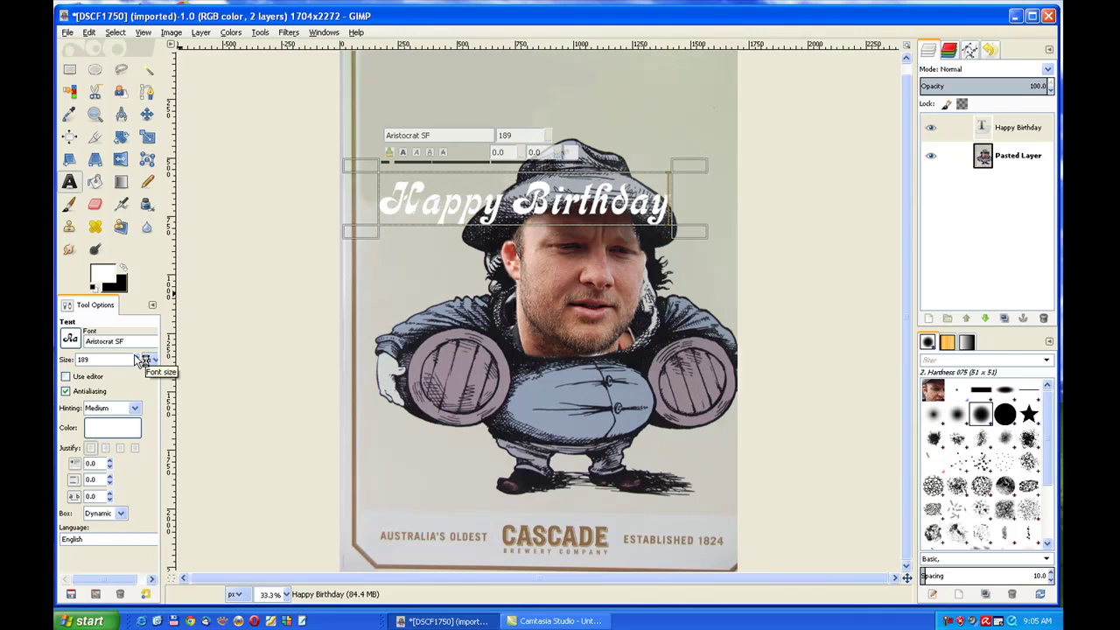
scroll(138, 358, up, 6)
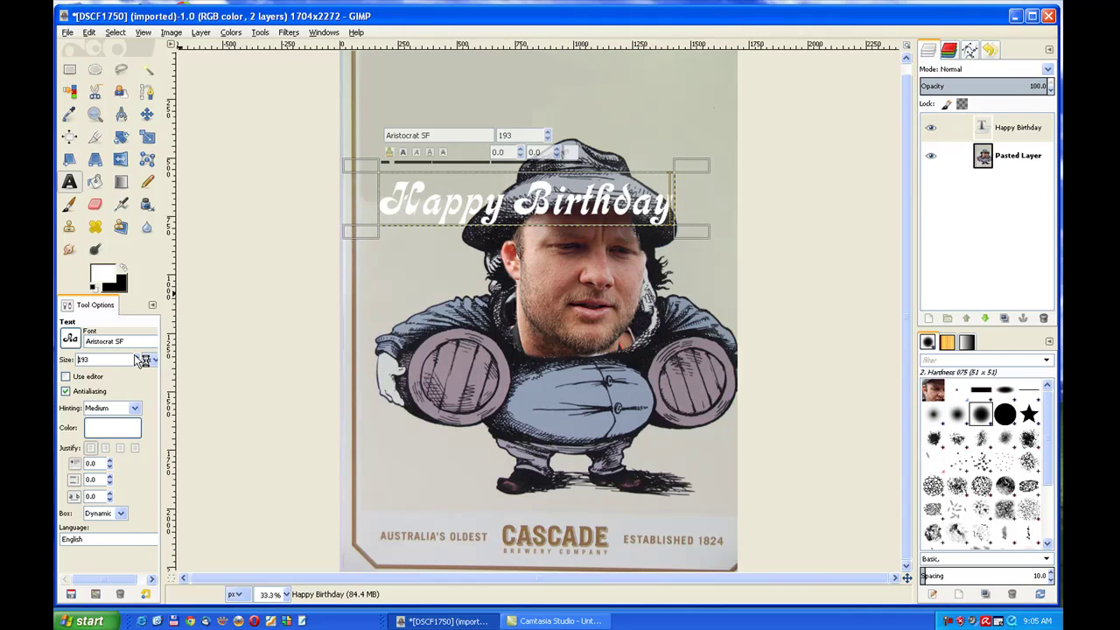
scroll(138, 359, up, 10)
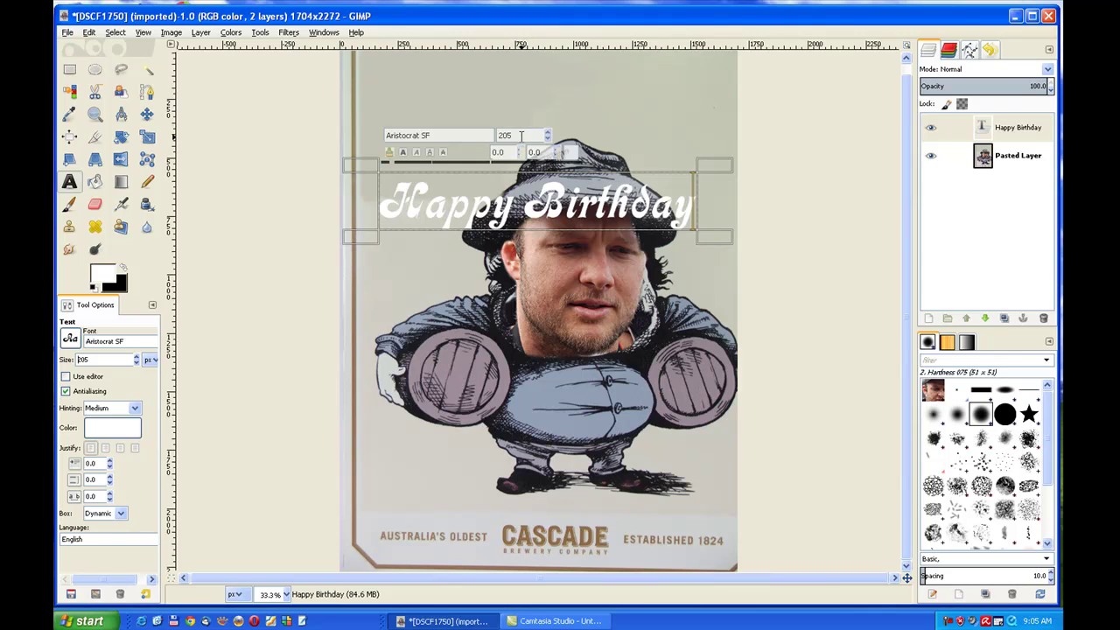
Select the Happy Birthday lettering from its layer's alpha and fill it with a horizontal linear Full saturation rainbow gradient
right_click(981, 129)
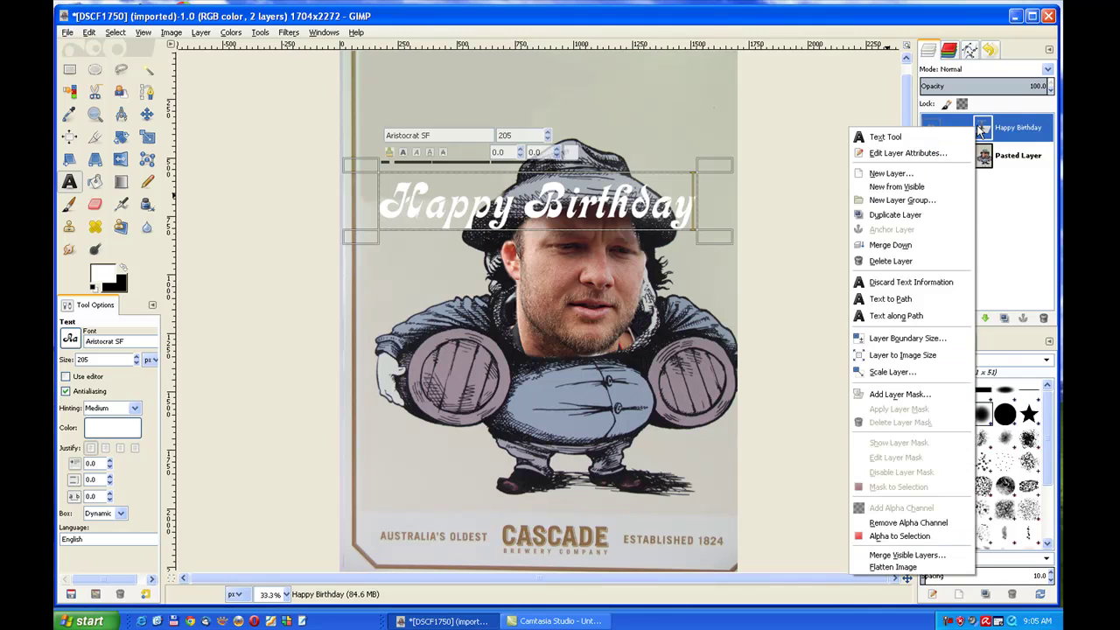
click(926, 537)
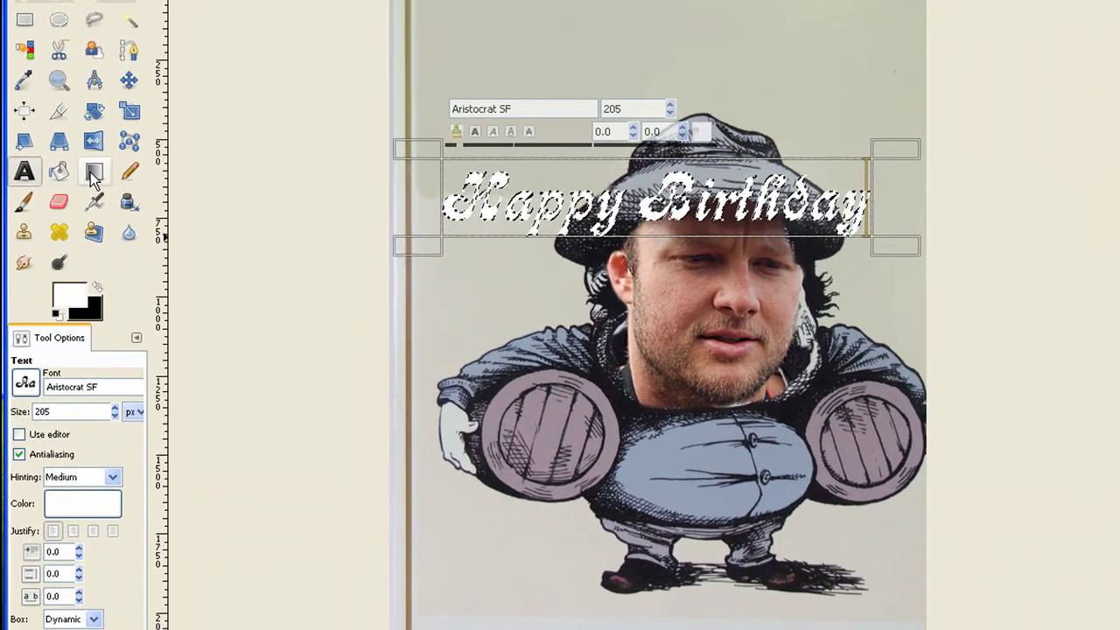
click(120, 182)
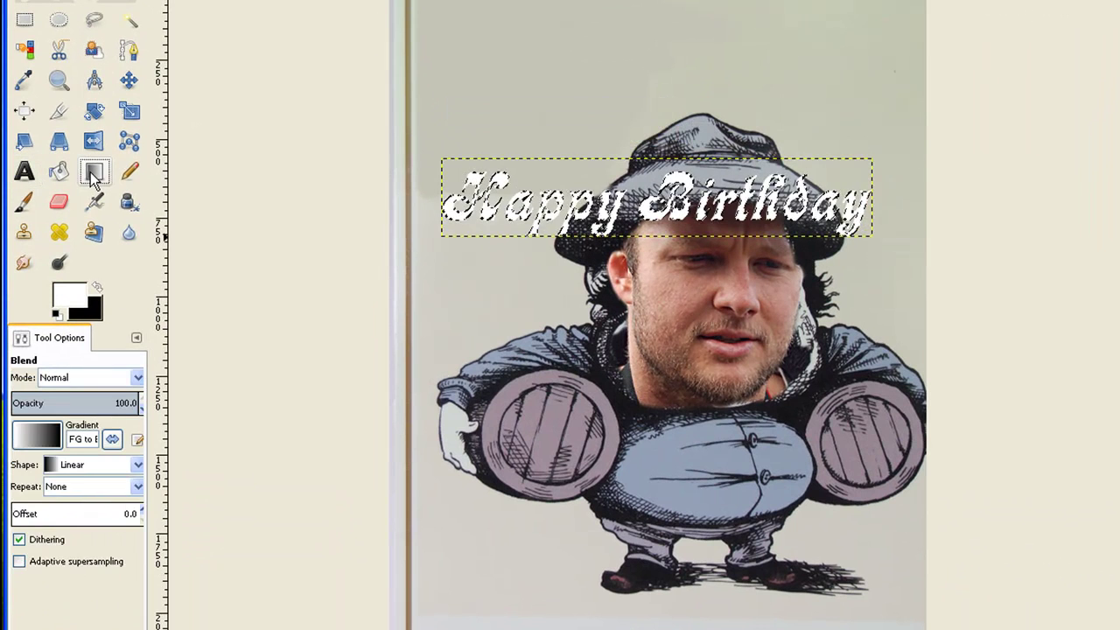
click(61, 441)
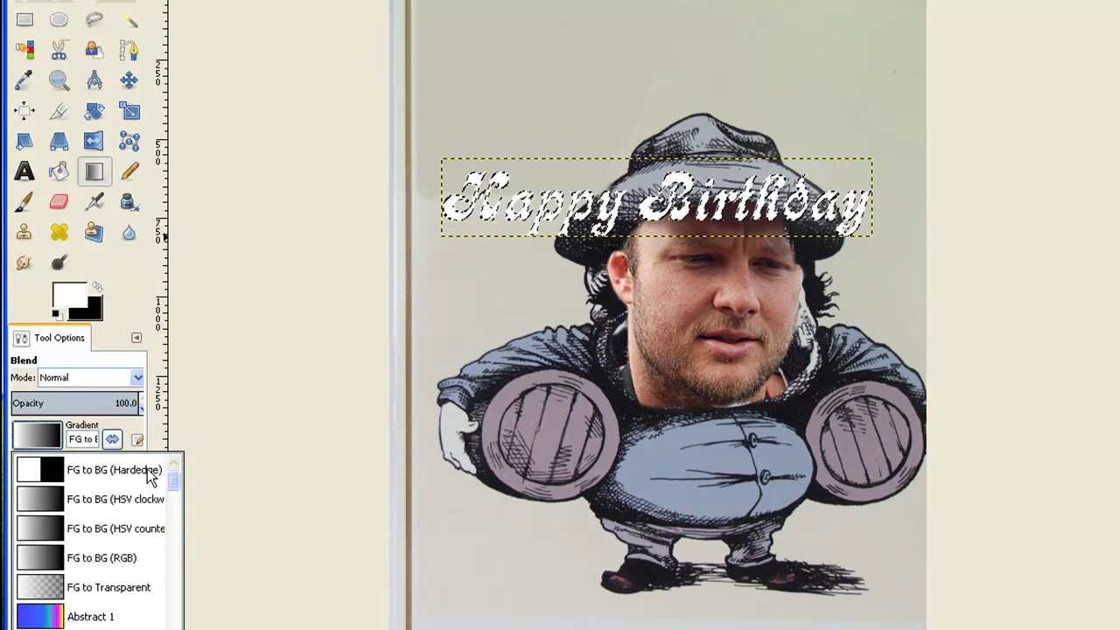
drag(175, 482, 174, 562)
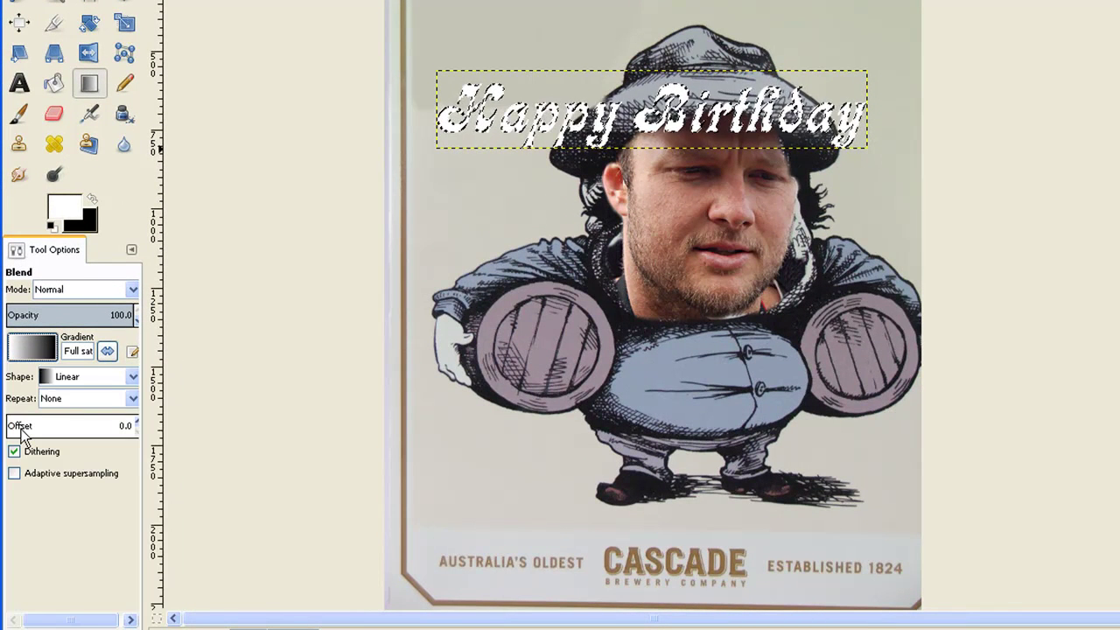
double_click(22, 433)
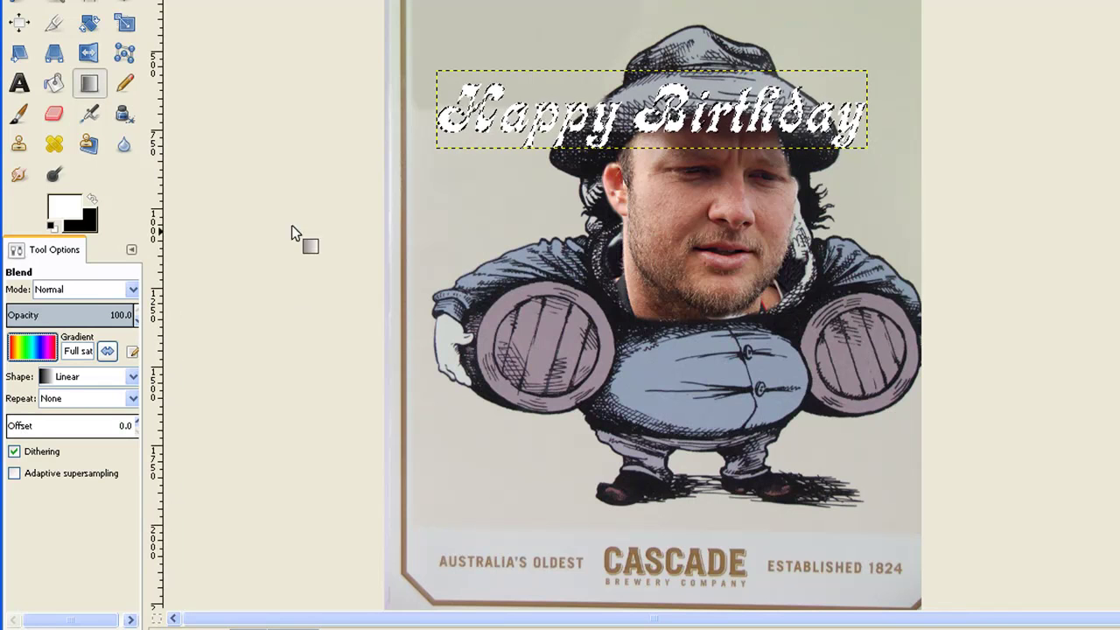
drag(385, 107, 920, 106)
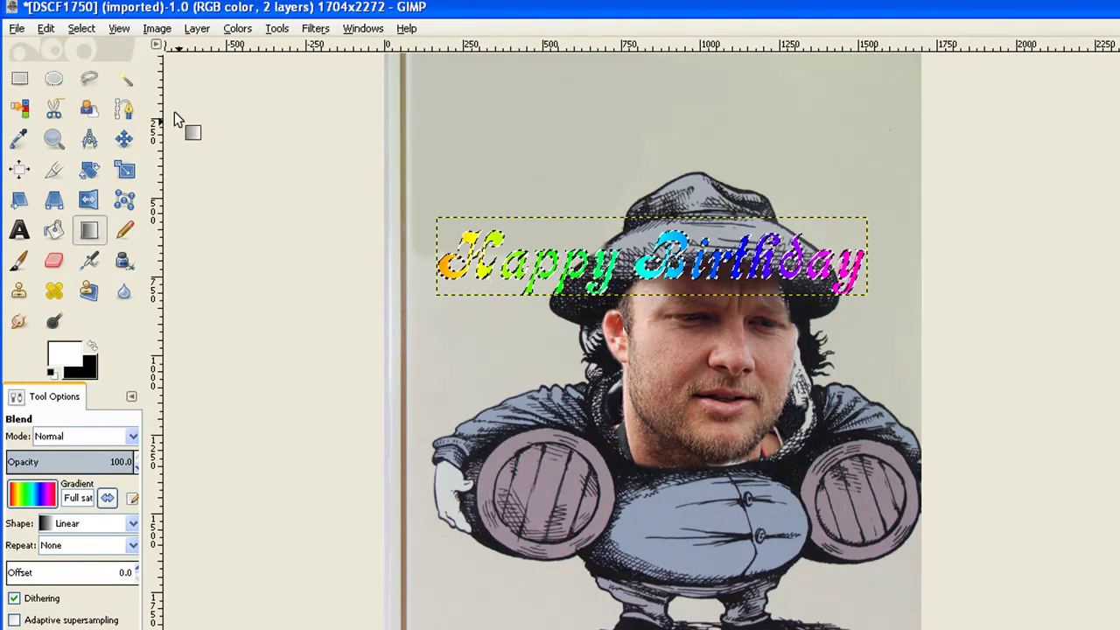
Grow the selection around the lettering by 2 px
click(85, 32)
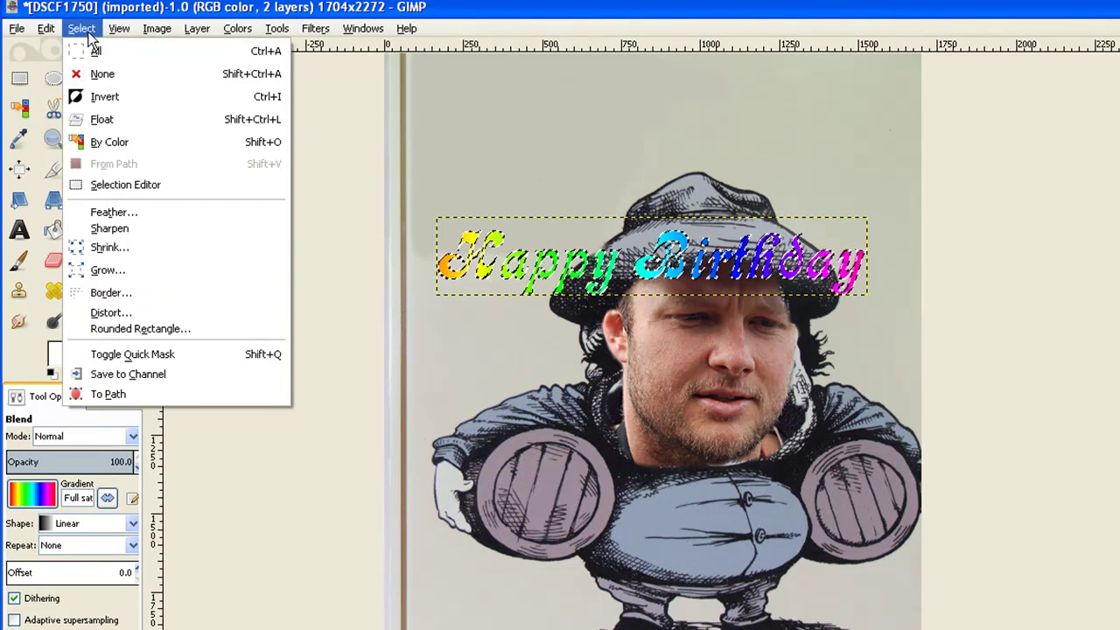
click(107, 272)
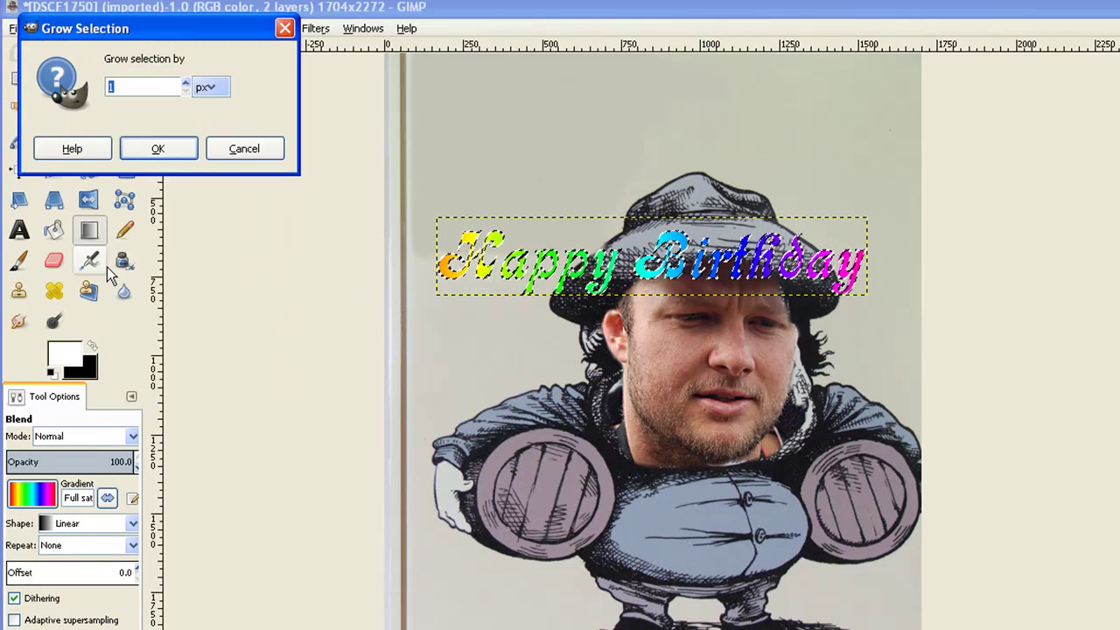
click(185, 82)
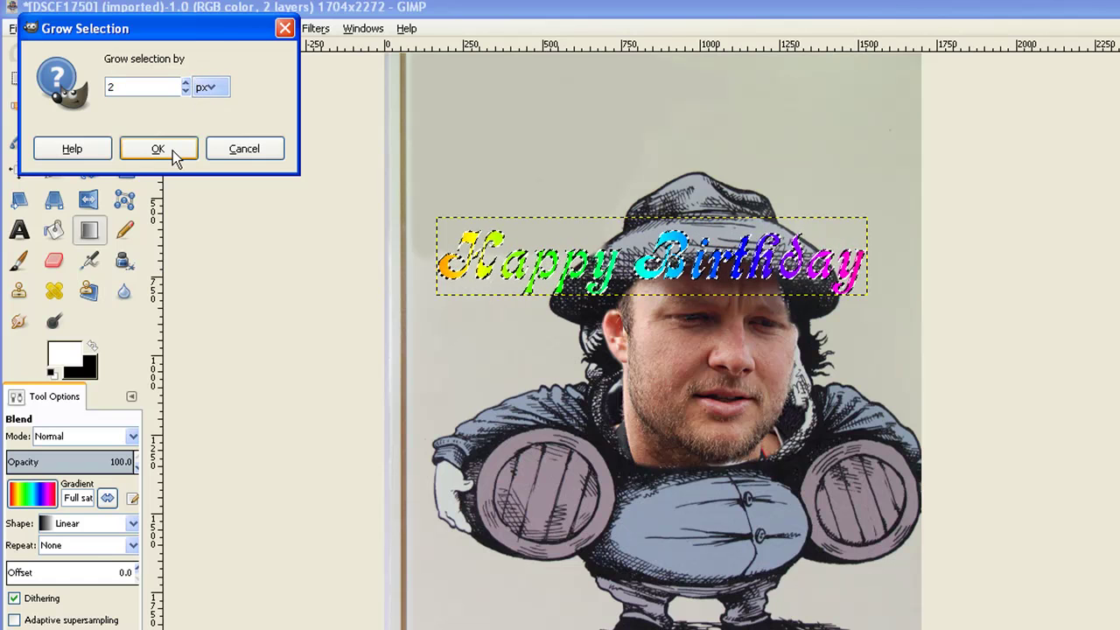
click(157, 149)
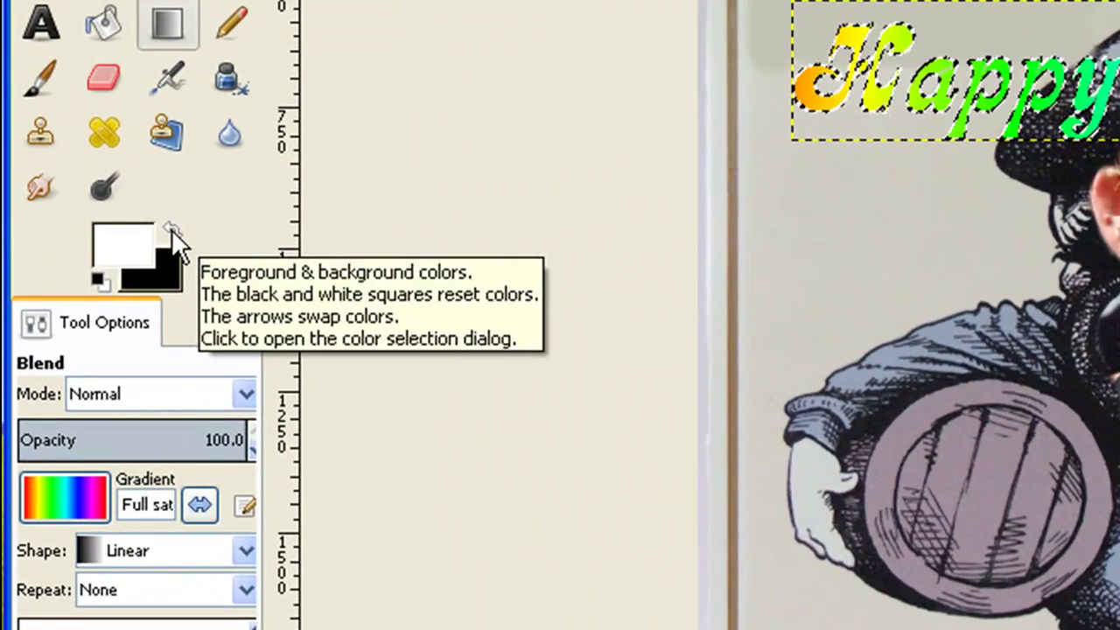
Swap the foreground colour to black, stroke the lettering's selection with a solid 2.0 px line, and clear the selection
click(90, 346)
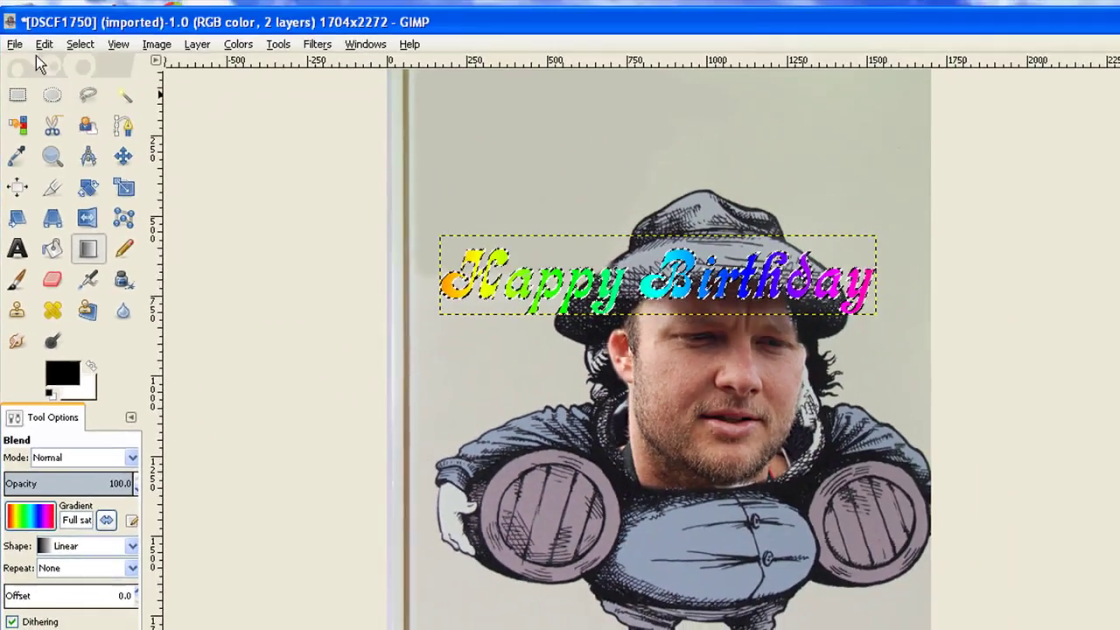
click(44, 45)
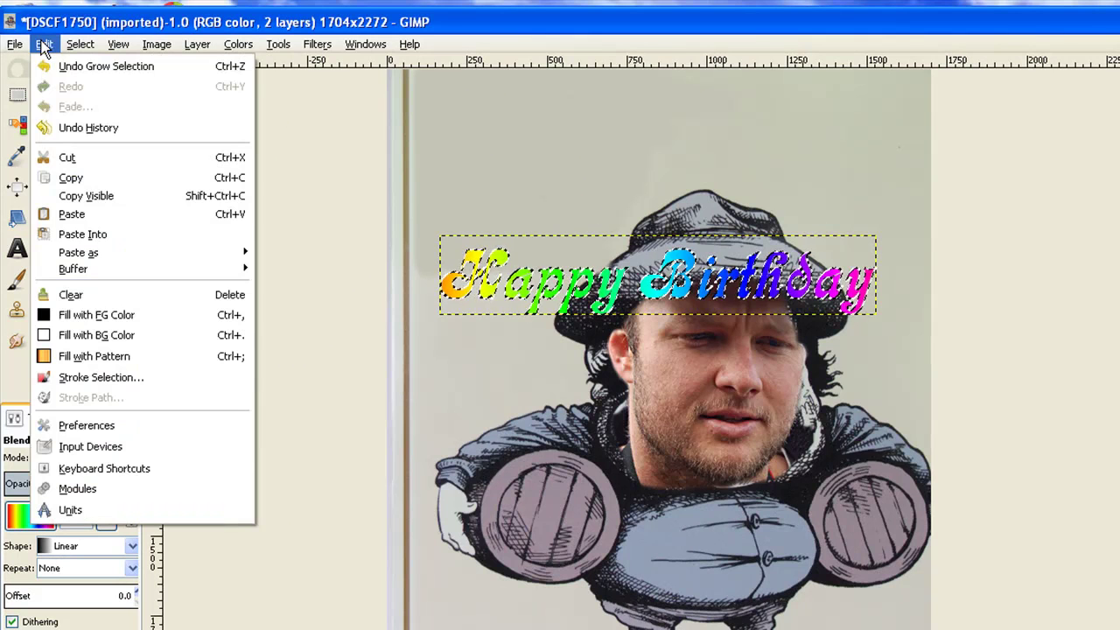
click(94, 377)
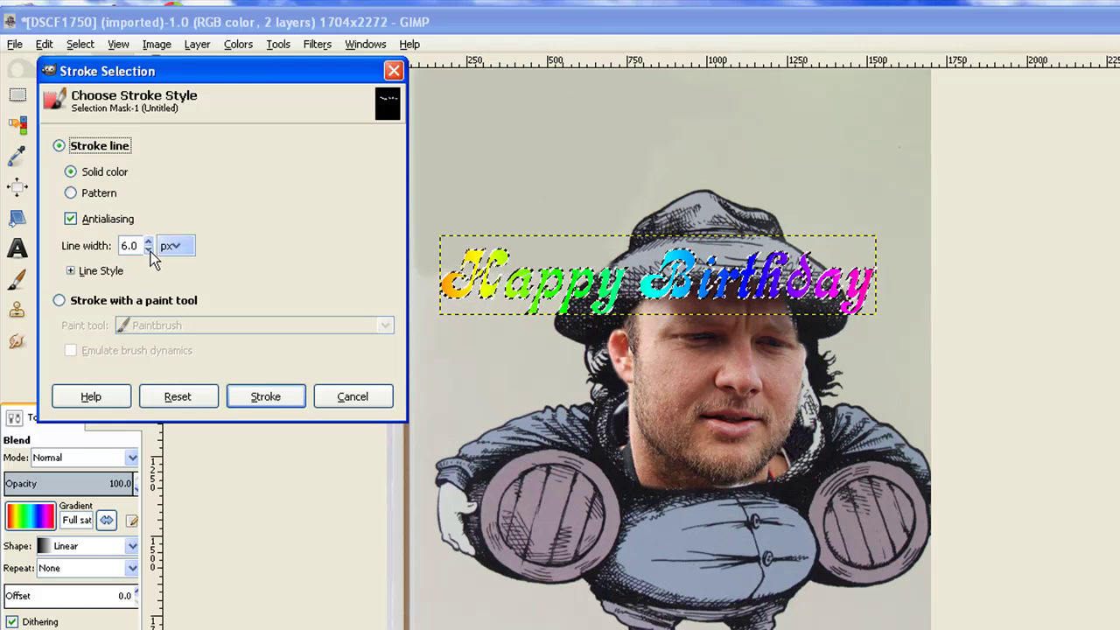
click(150, 249)
click(150, 249)
click(147, 243)
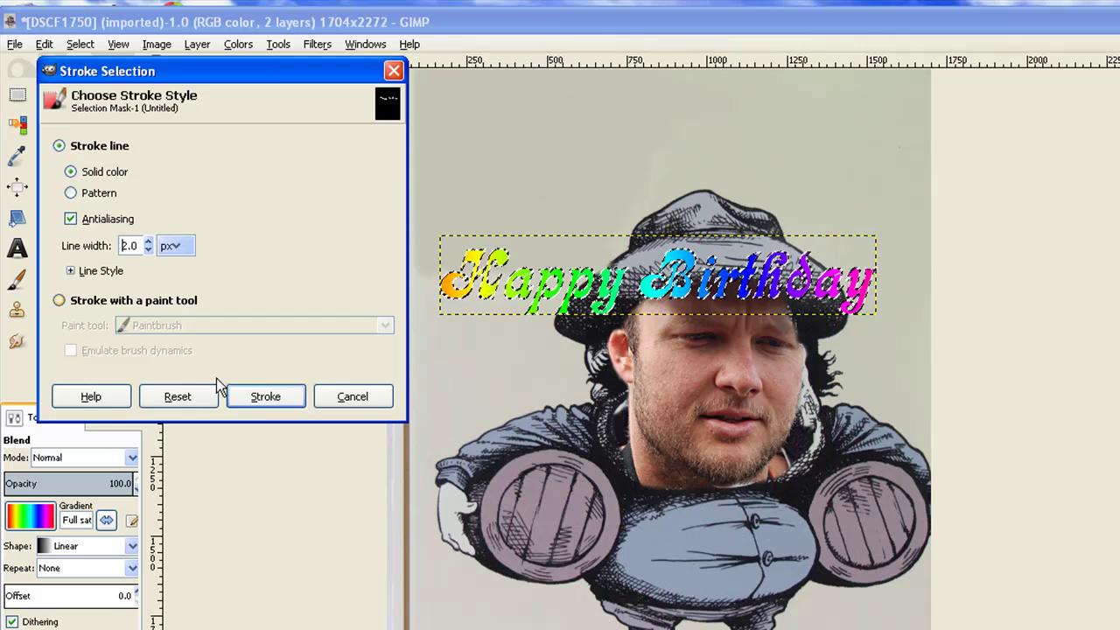
click(265, 398)
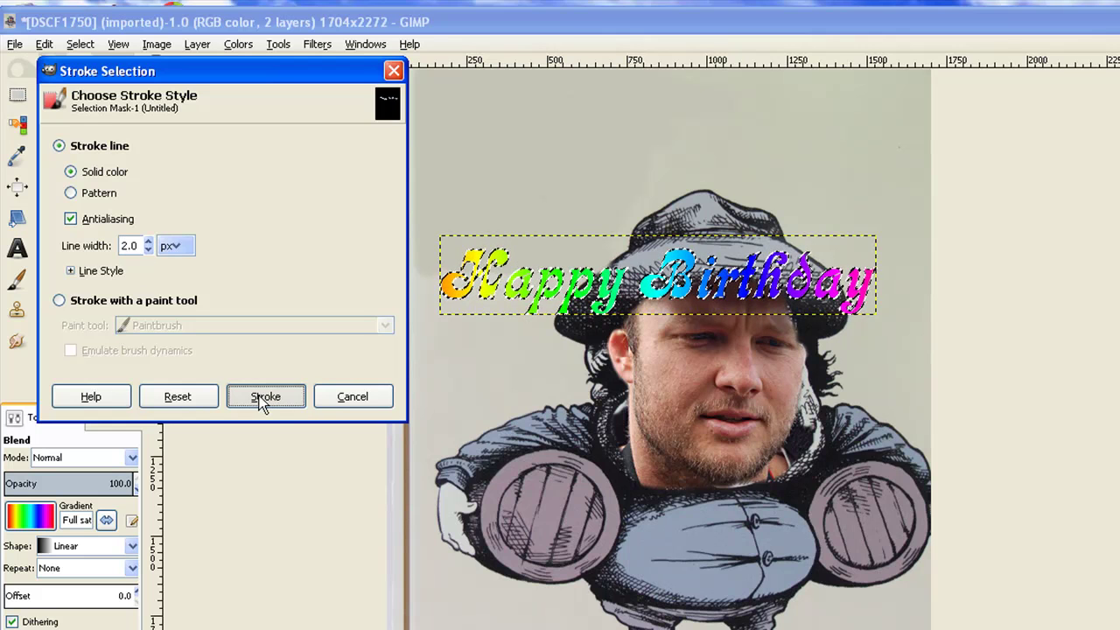
click(81, 46)
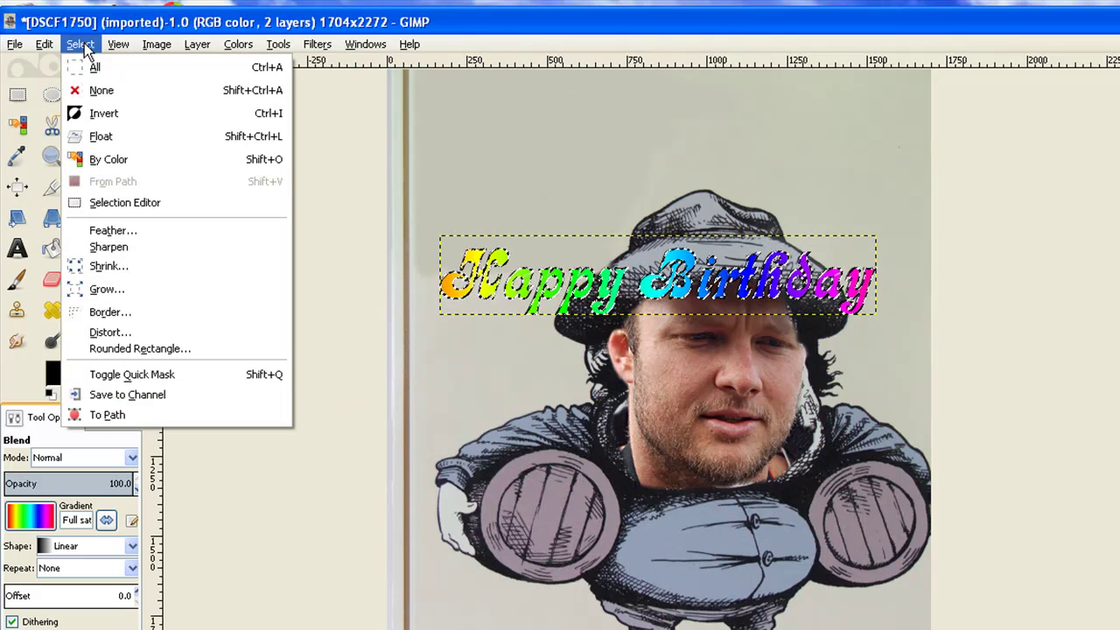
click(102, 92)
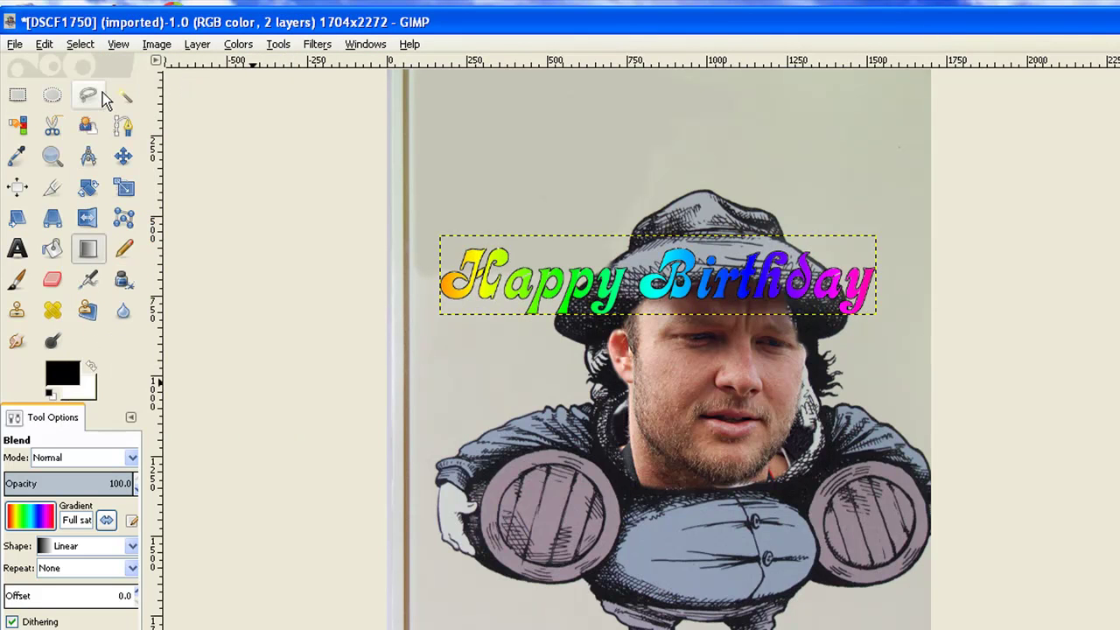
Rotate the Happy Birthday layer by -28.25 degrees and move it up into the empty background above the hat
click(86, 190)
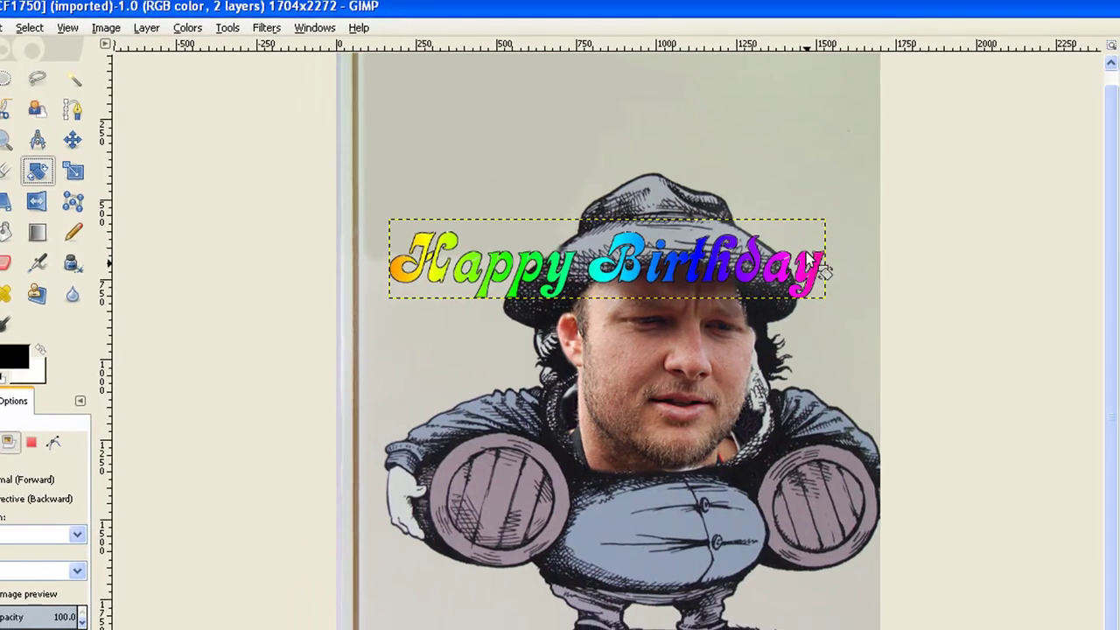
drag(821, 262, 788, 177)
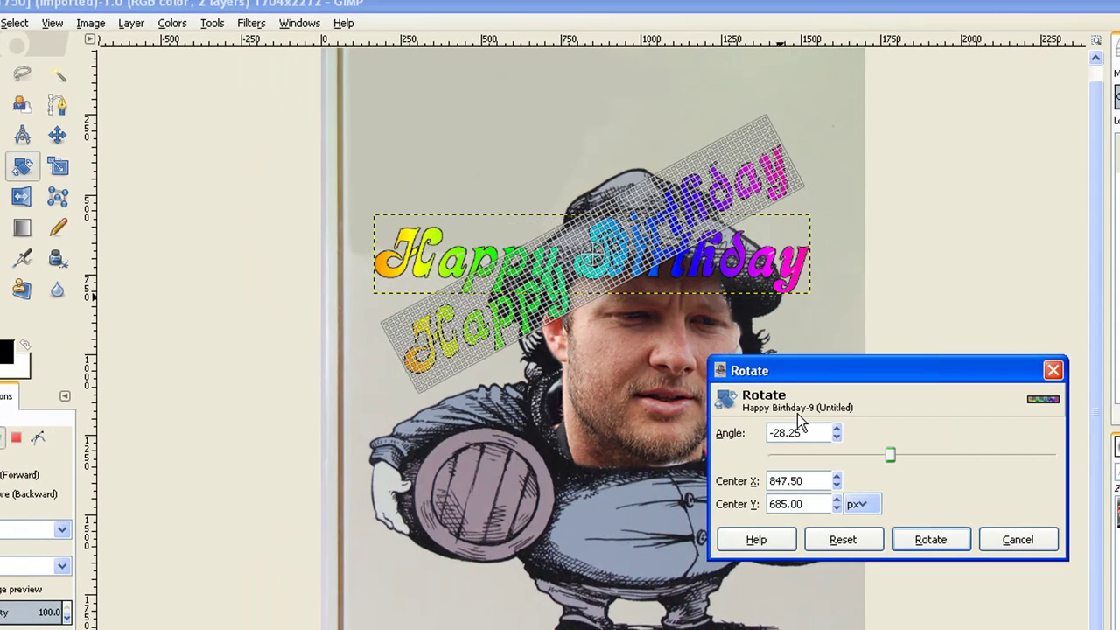
click(931, 540)
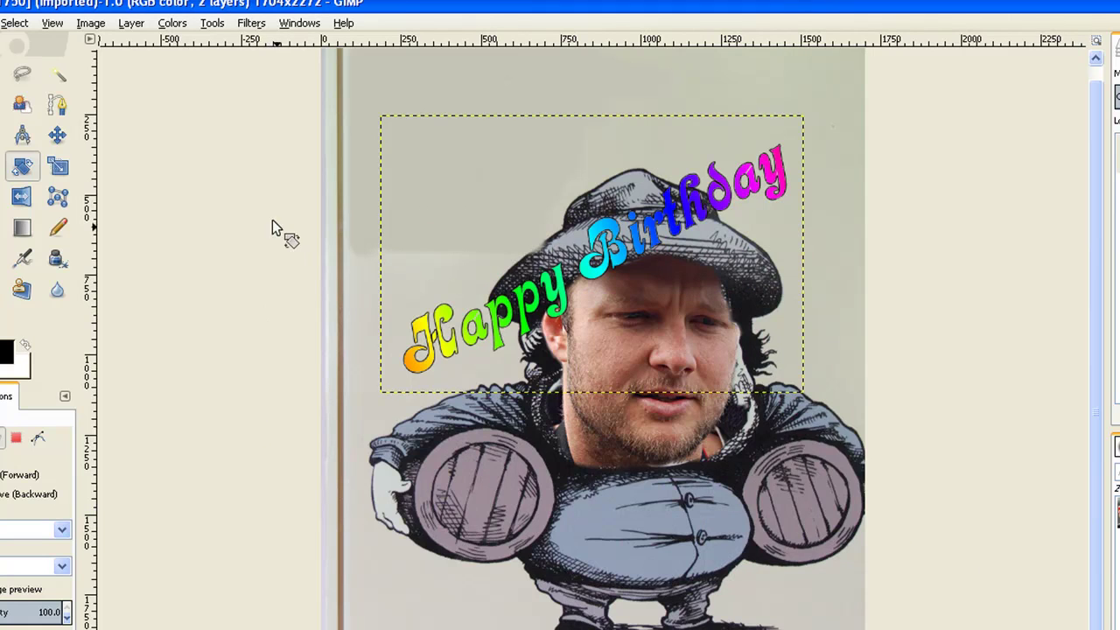
click(59, 140)
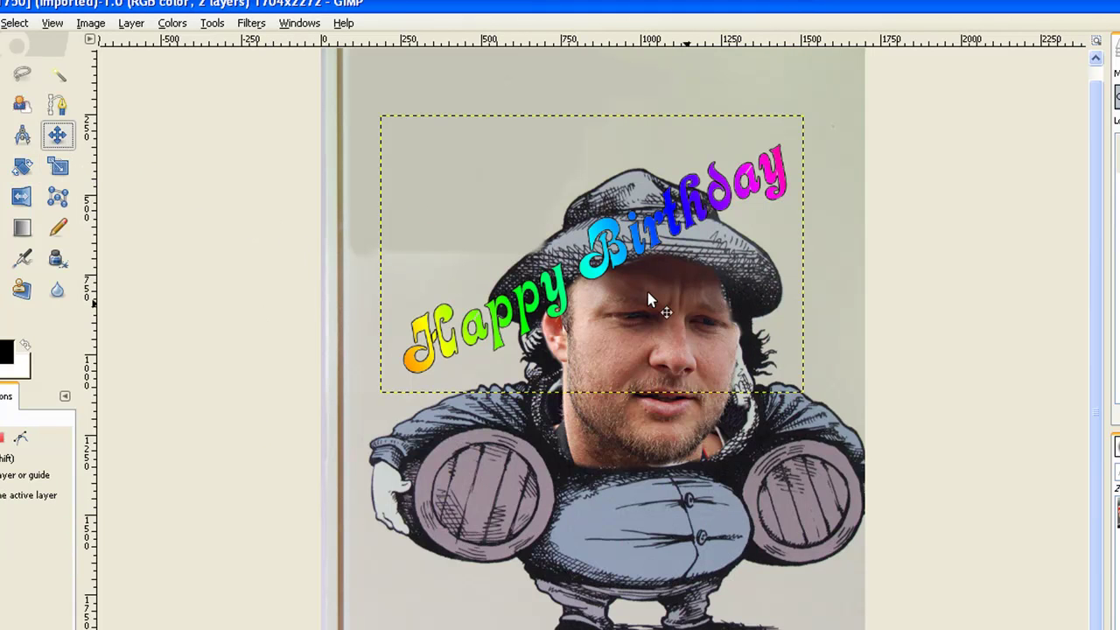
drag(600, 277, 588, 172)
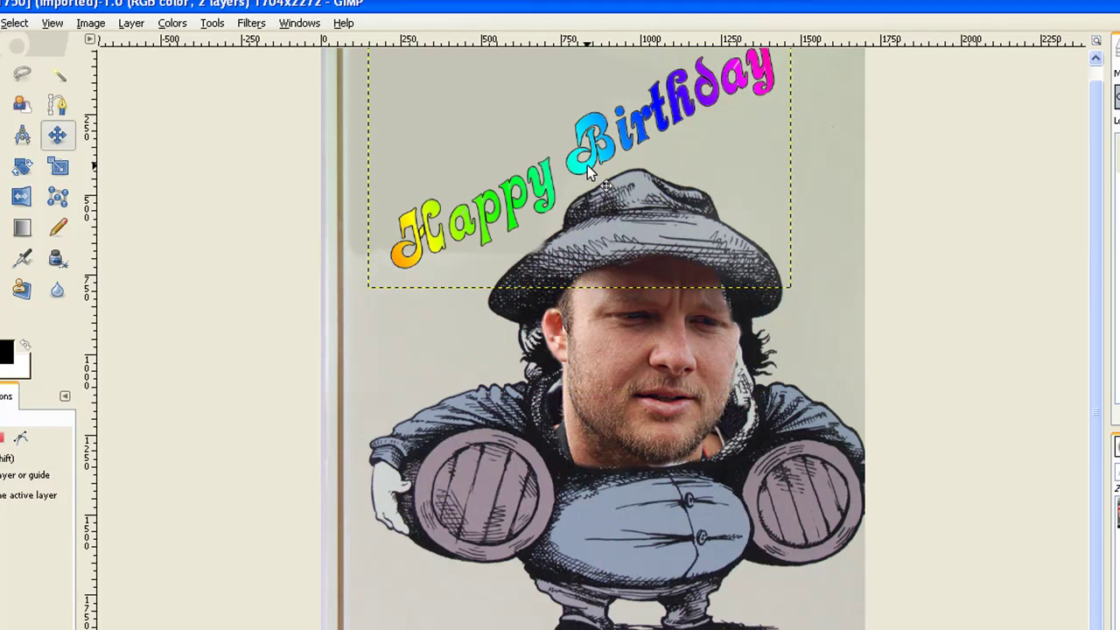
Flatten the image, merging the Happy Birthday layer with the poster
scroll(587, 168, down, 1)
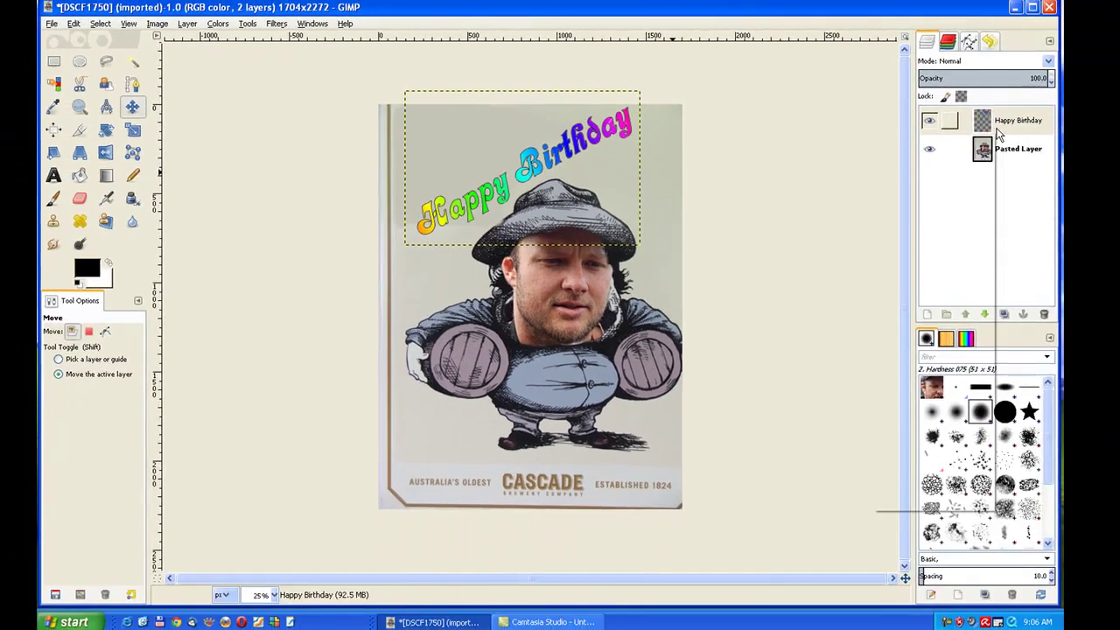
right_click(989, 123)
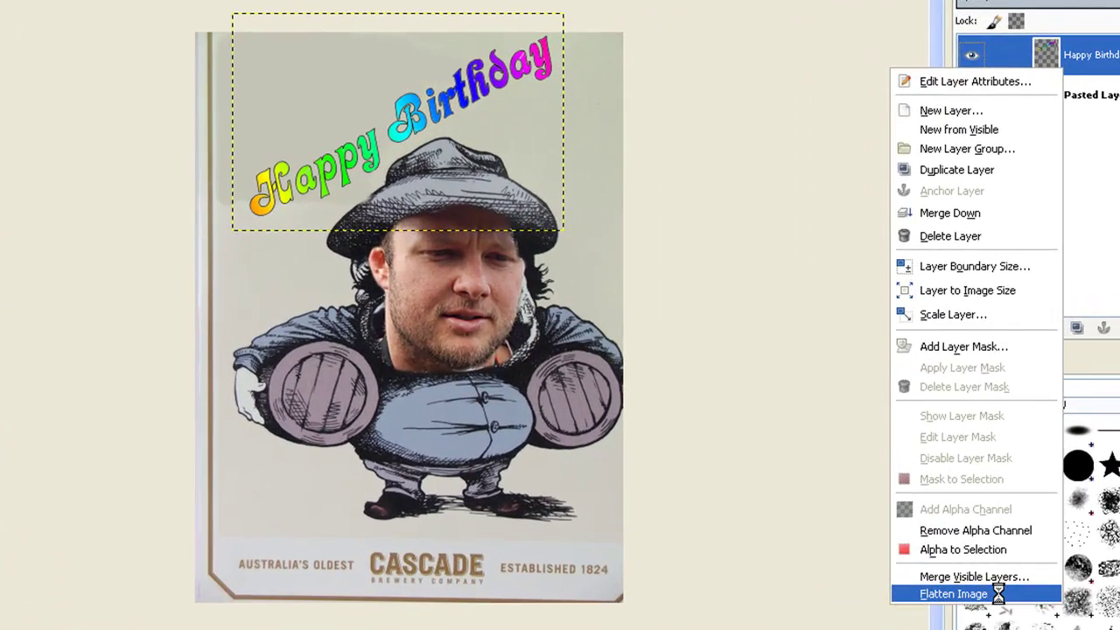
click(952, 504)
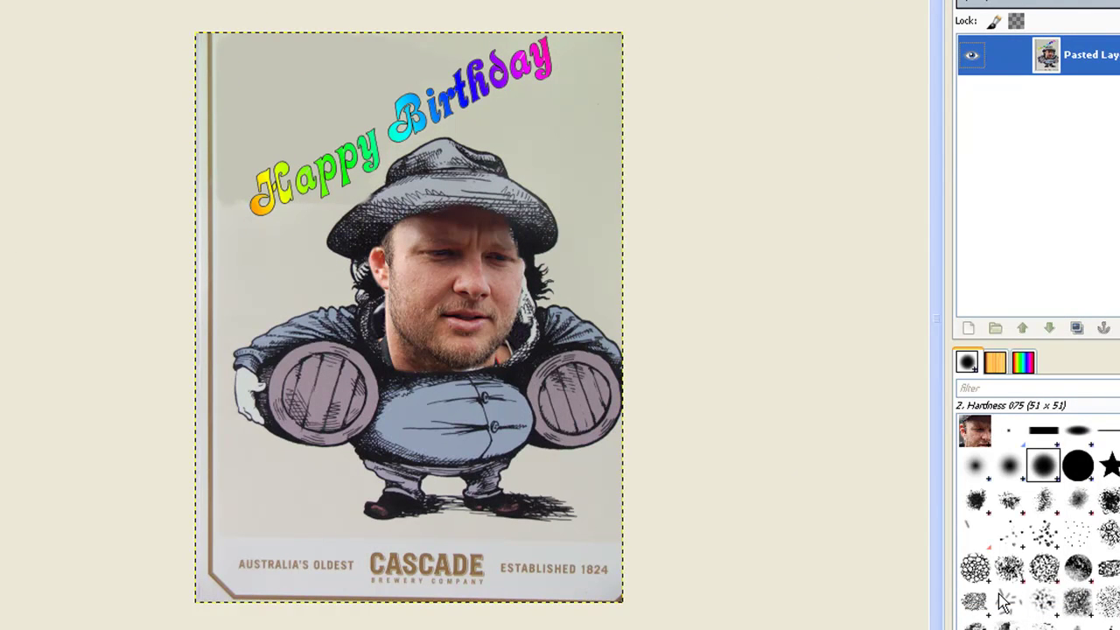